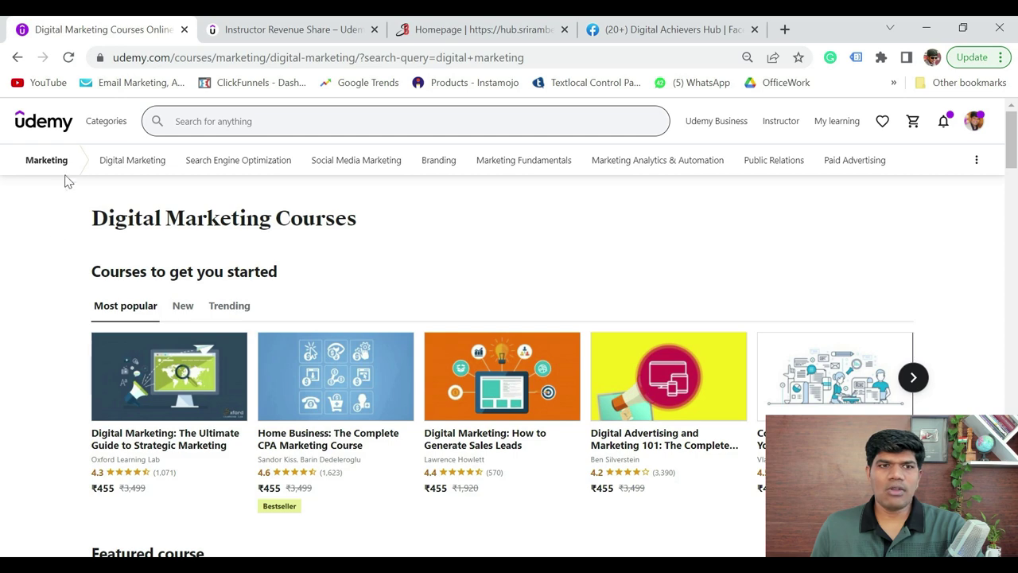
- Browse the Development and Business course categories, including the popular topics of subcategories such as Data Science, Game Development, Operations and E-Commerce
mouse_move(101, 131)
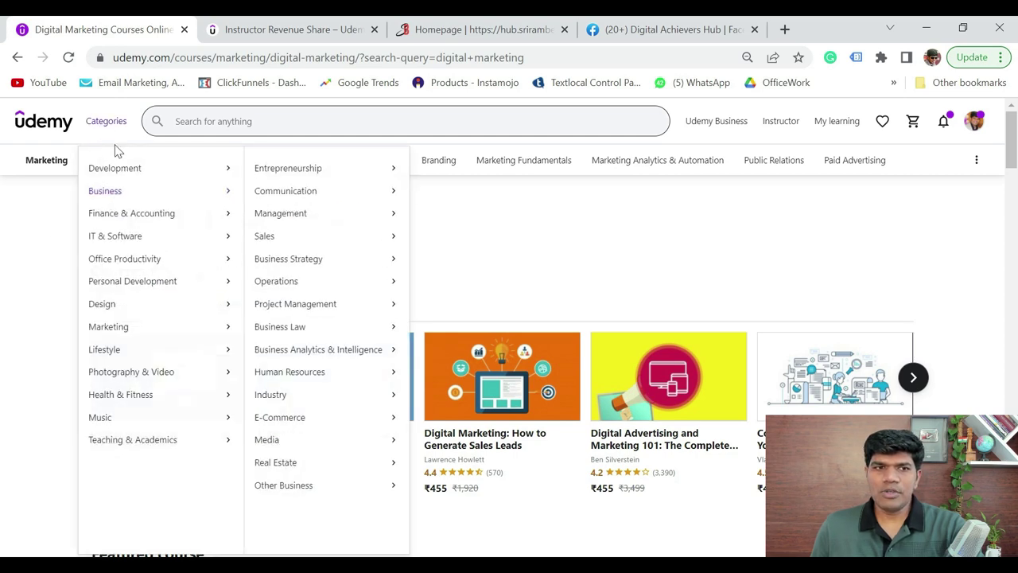
mouse_move(118, 223)
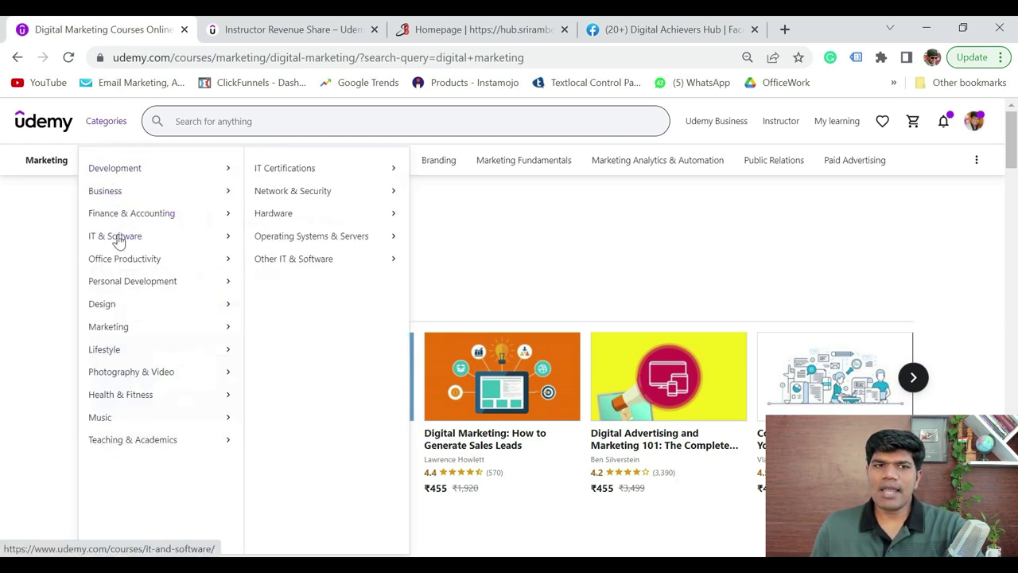
mouse_move(123, 176)
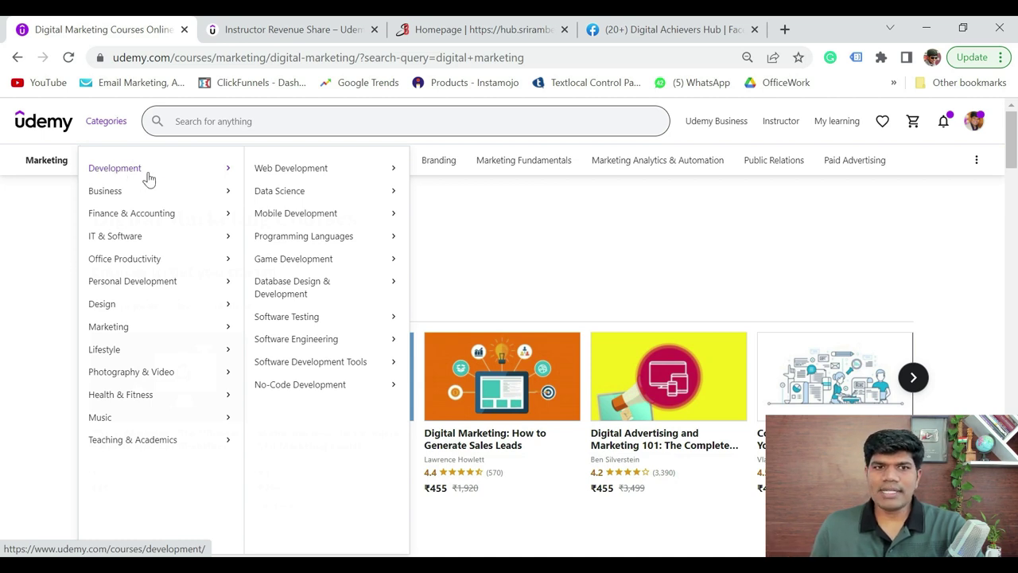
mouse_move(296, 173)
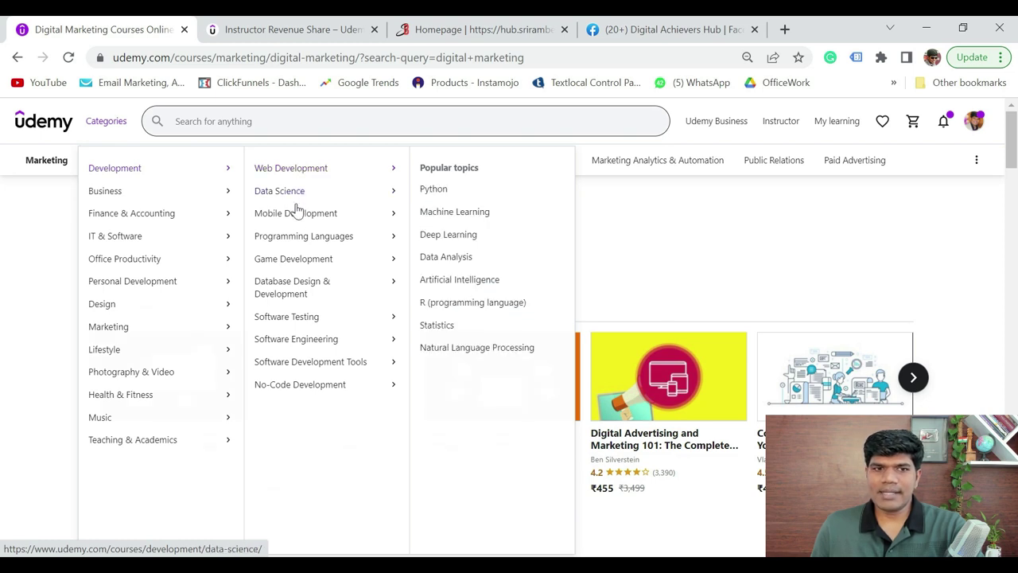
mouse_move(296, 220)
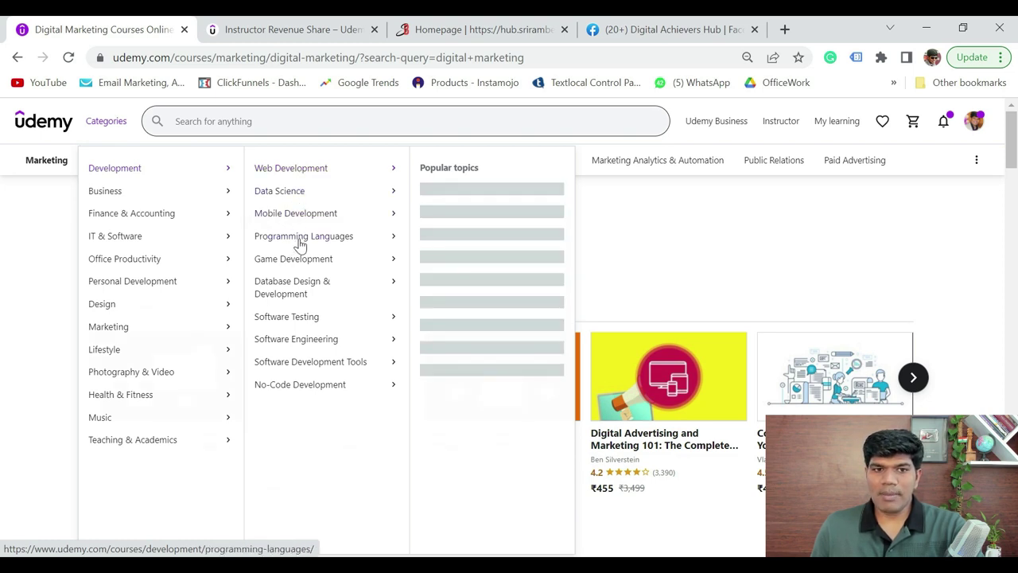
mouse_move(296, 263)
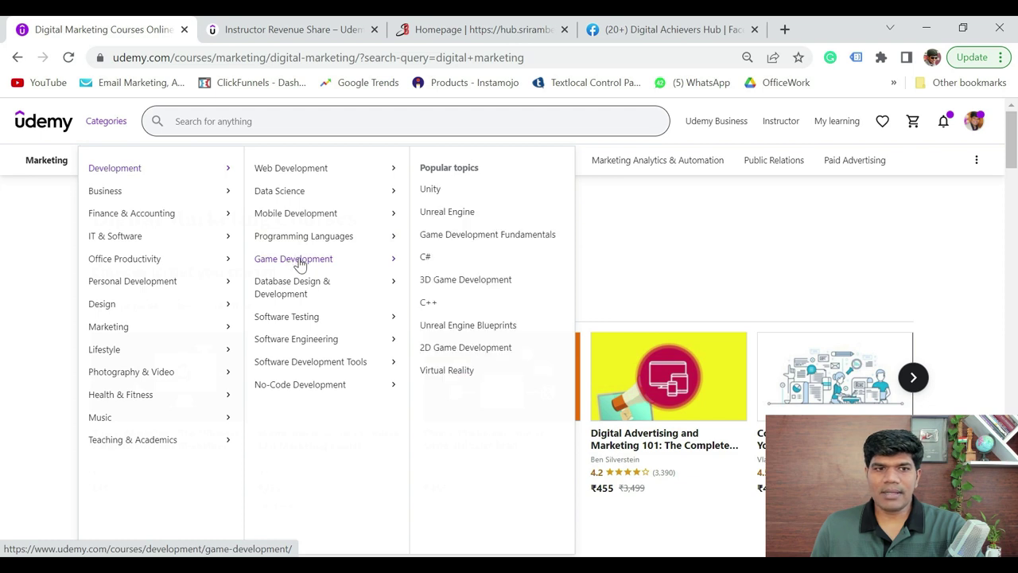
mouse_move(148, 200)
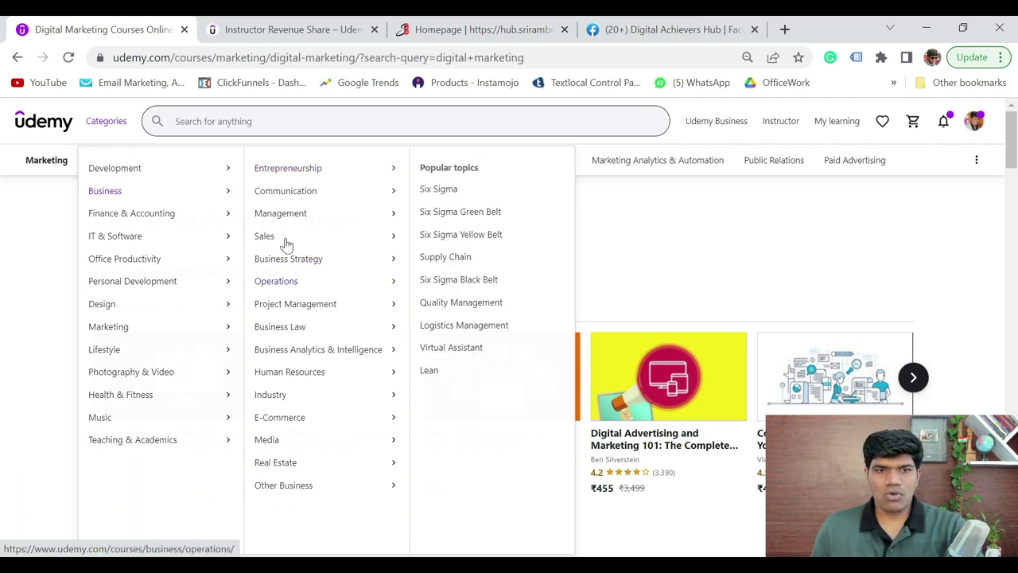
mouse_move(286, 241)
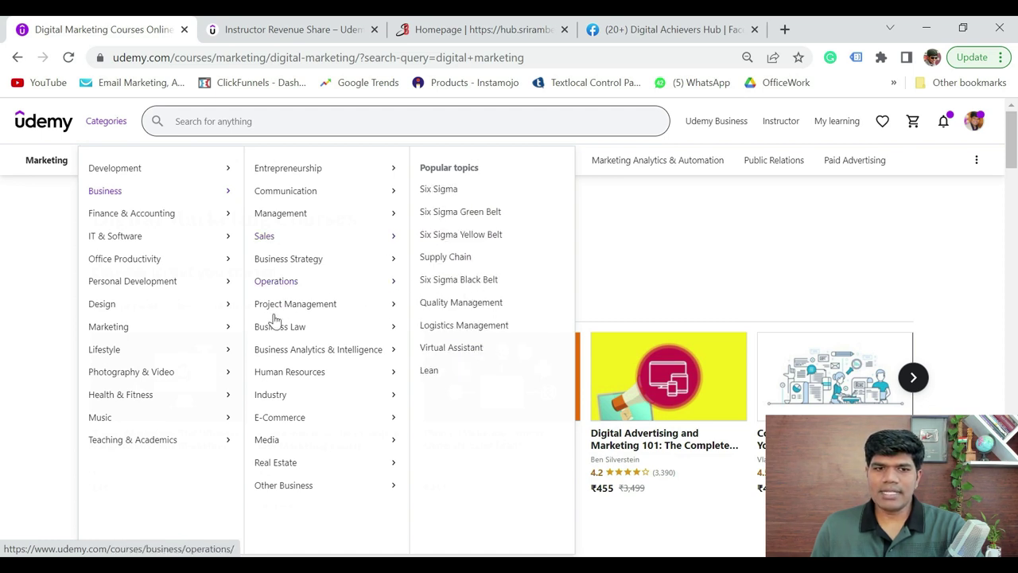
mouse_move(286, 427)
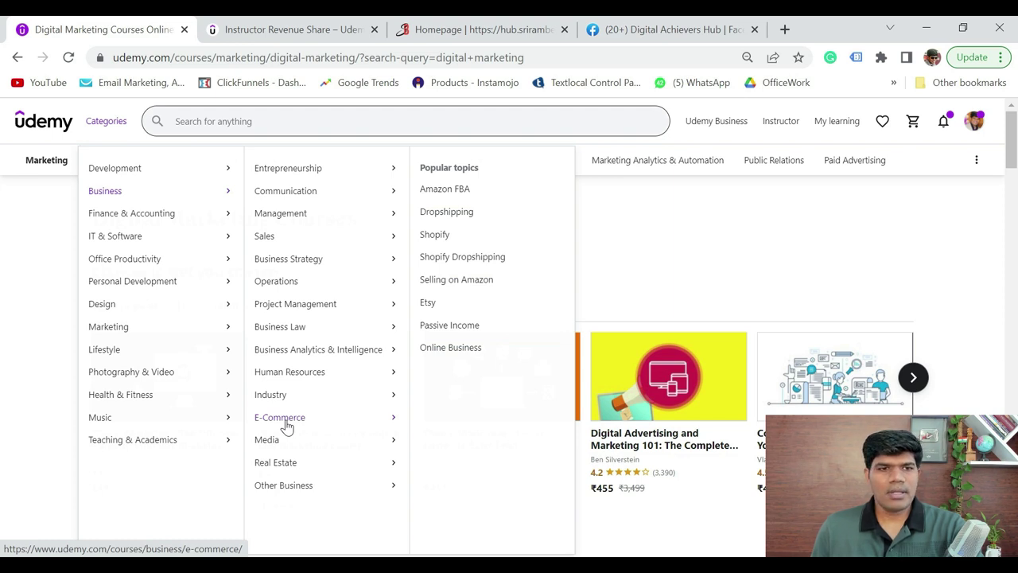
- Examine the subcategories of IT & Software, Design, Lifestyle, Photography & Video and Health & Fitness, including the popular topics for design and fitness
mouse_move(148, 244)
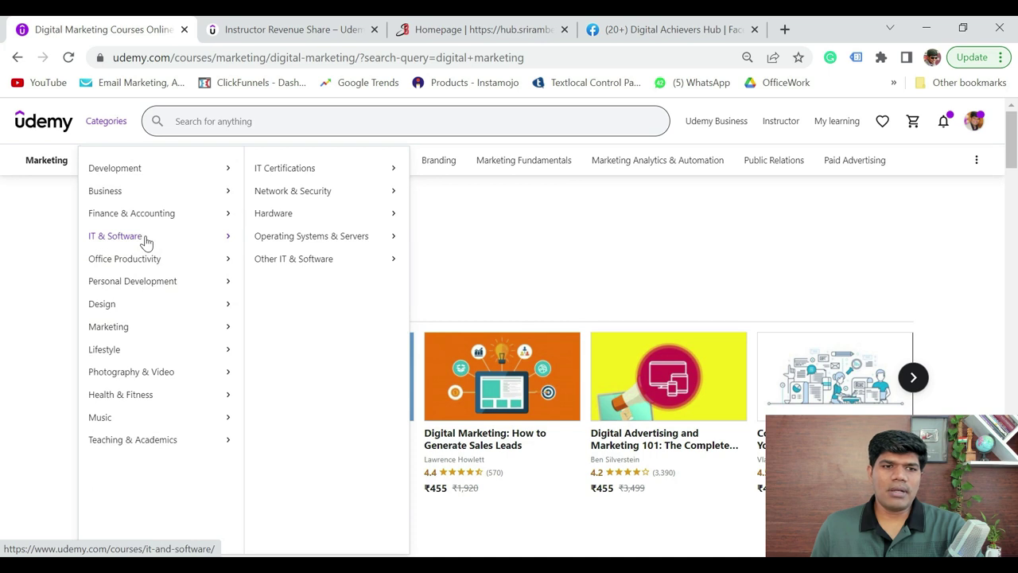
mouse_move(128, 309)
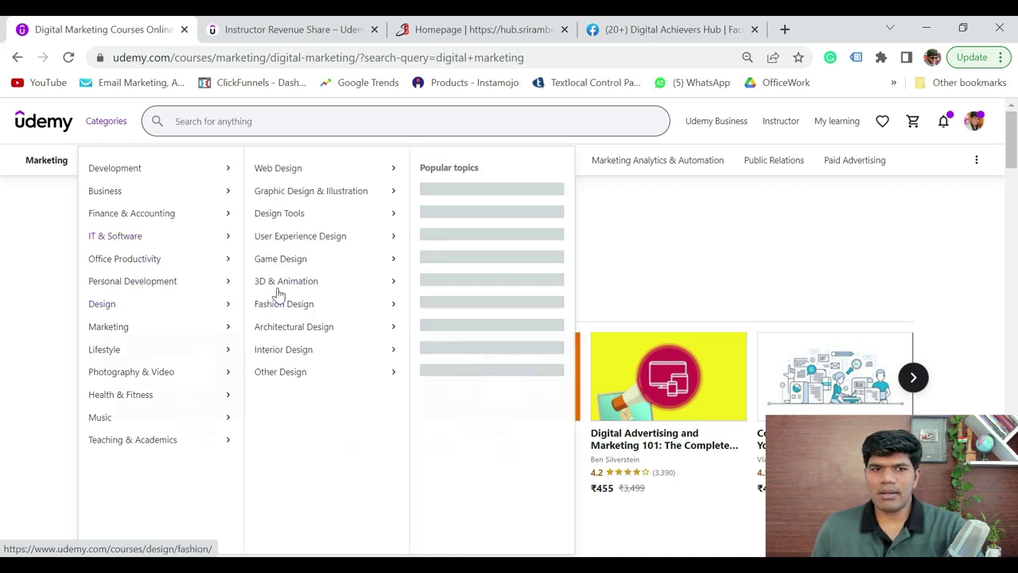
mouse_move(289, 201)
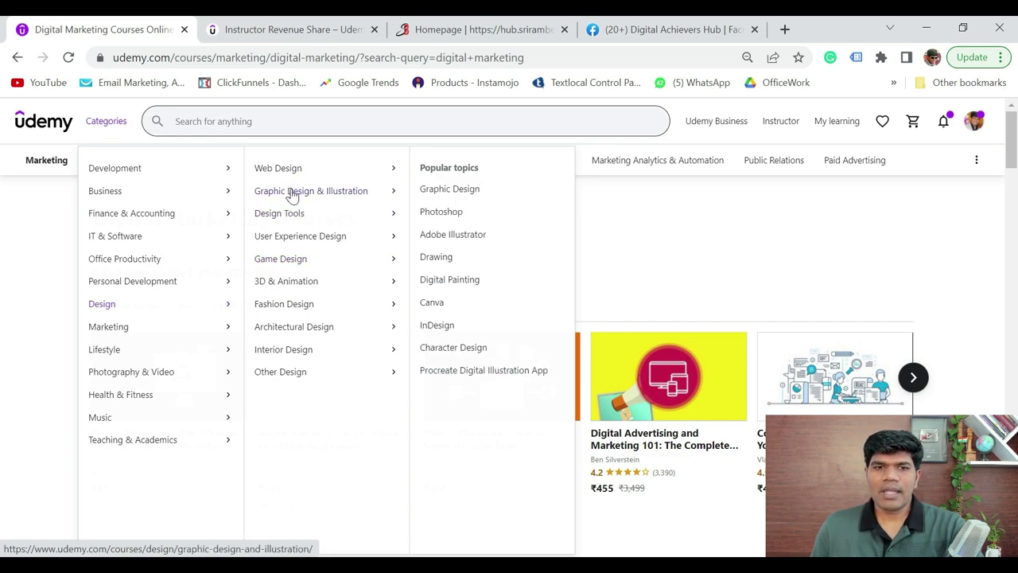
mouse_move(141, 352)
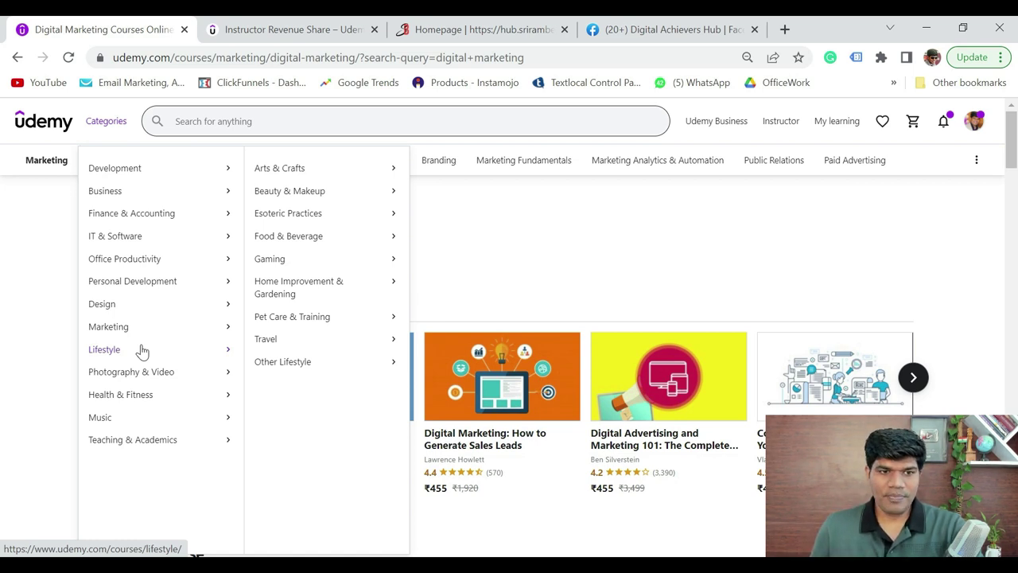
mouse_move(137, 375)
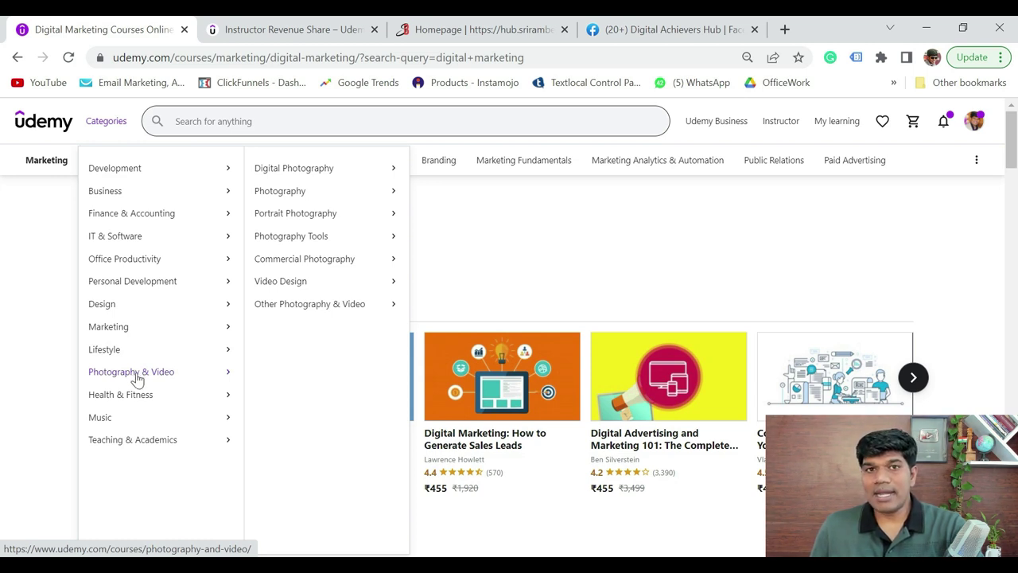
mouse_move(137, 402)
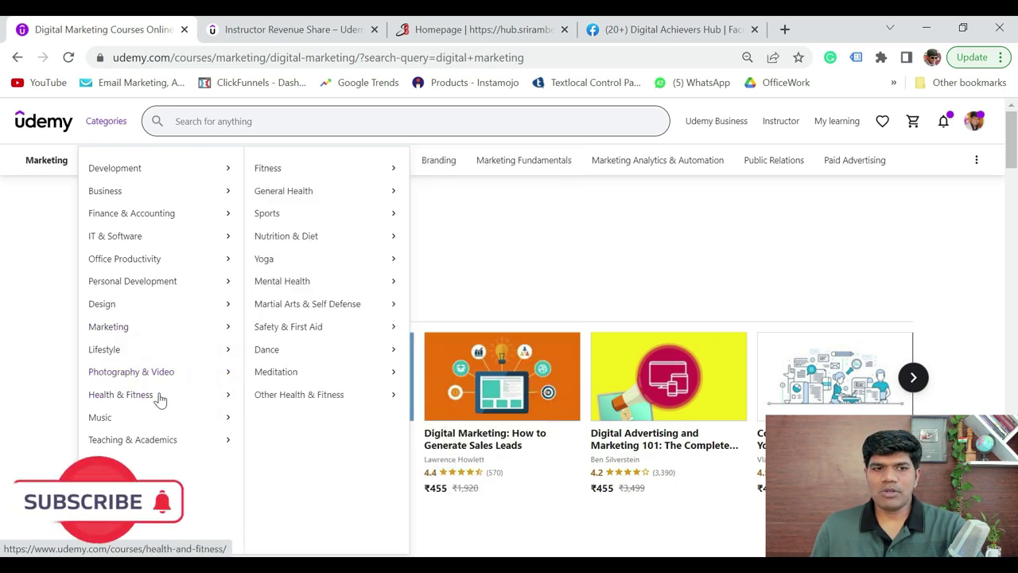
mouse_move(189, 400)
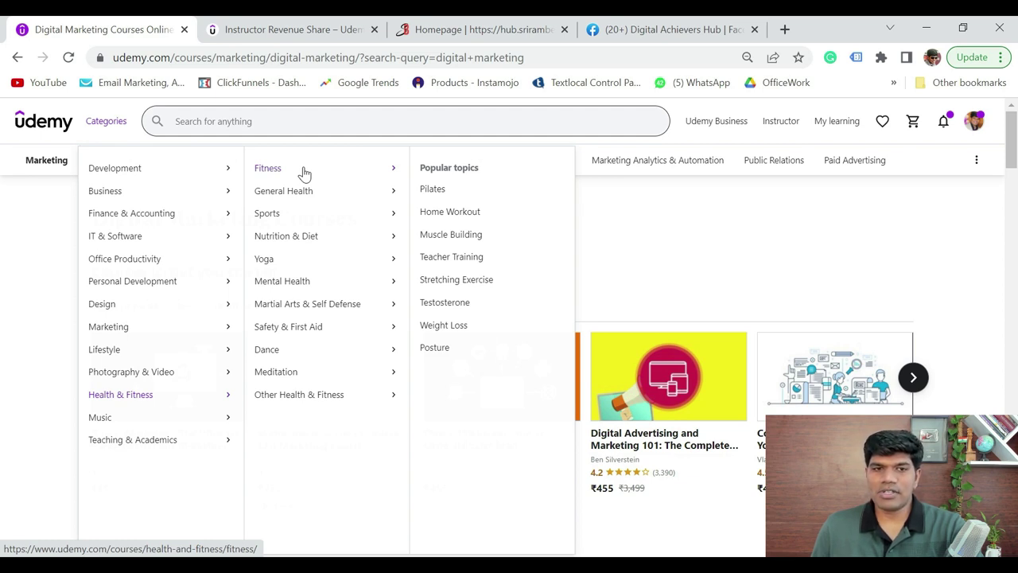
mouse_move(291, 219)
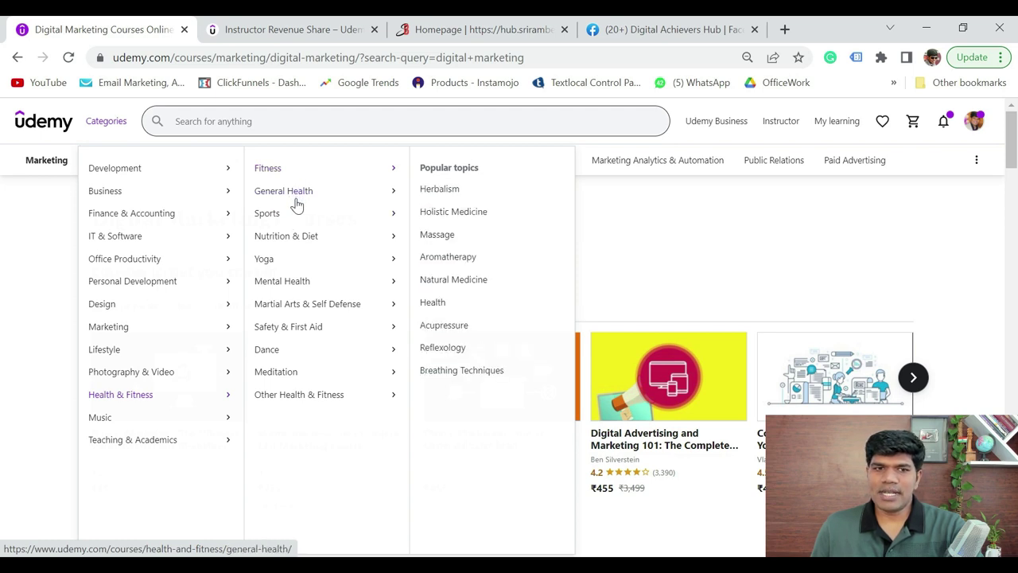
mouse_move(287, 312)
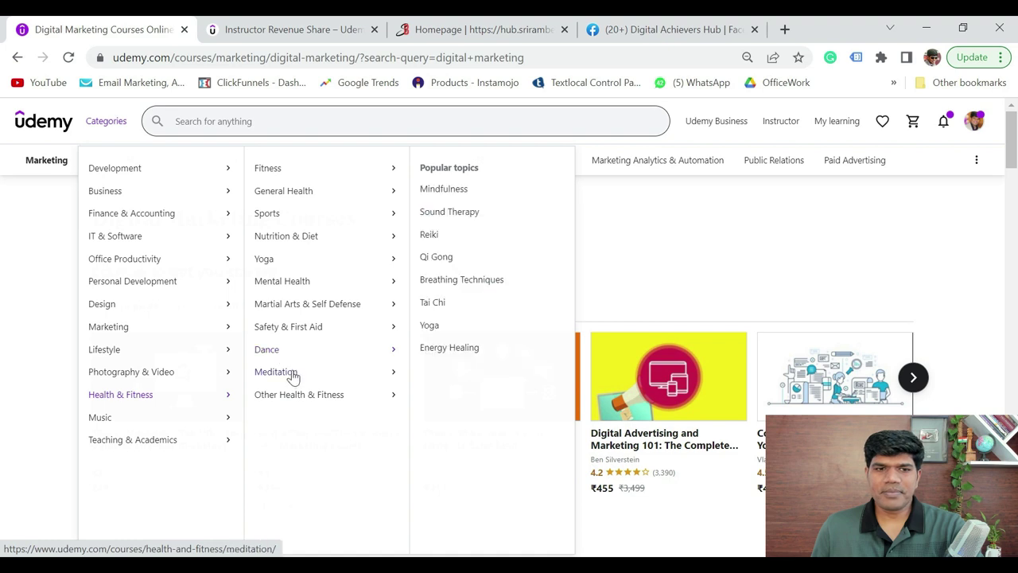
mouse_move(297, 329)
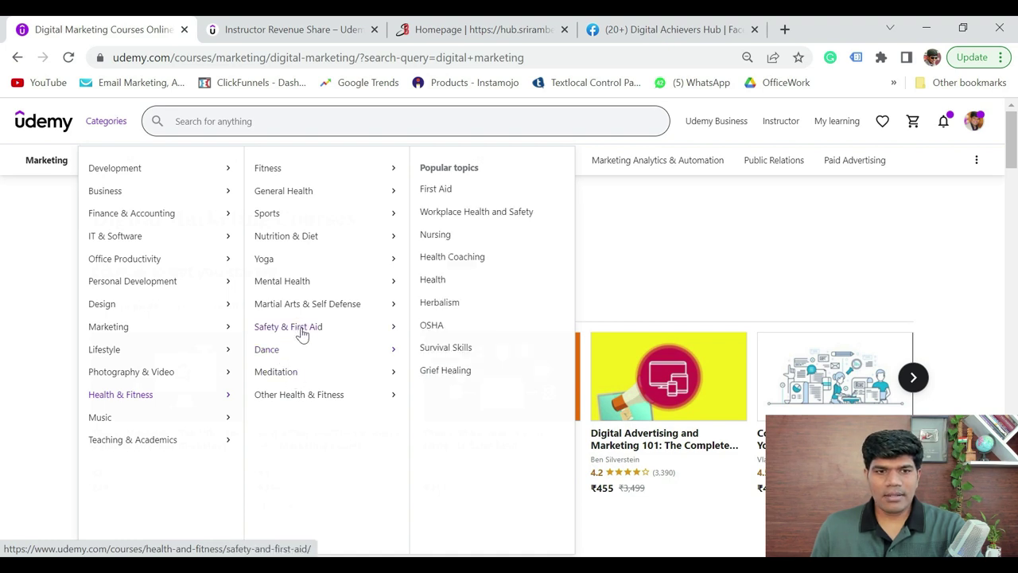
mouse_move(307, 242)
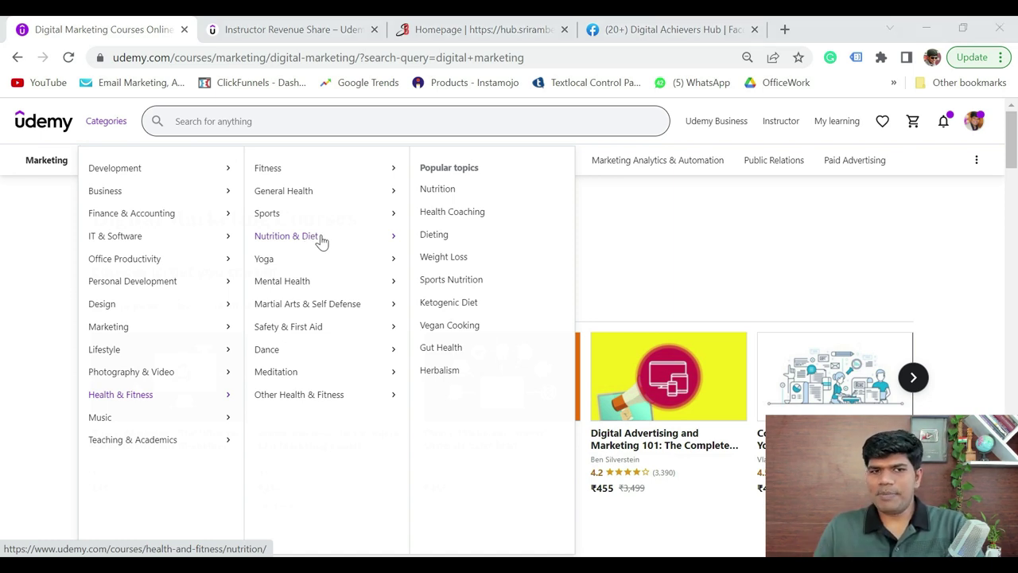
- Look through the popular Language Learning topics under Teaching & Academics, including German Language
mouse_move(122, 446)
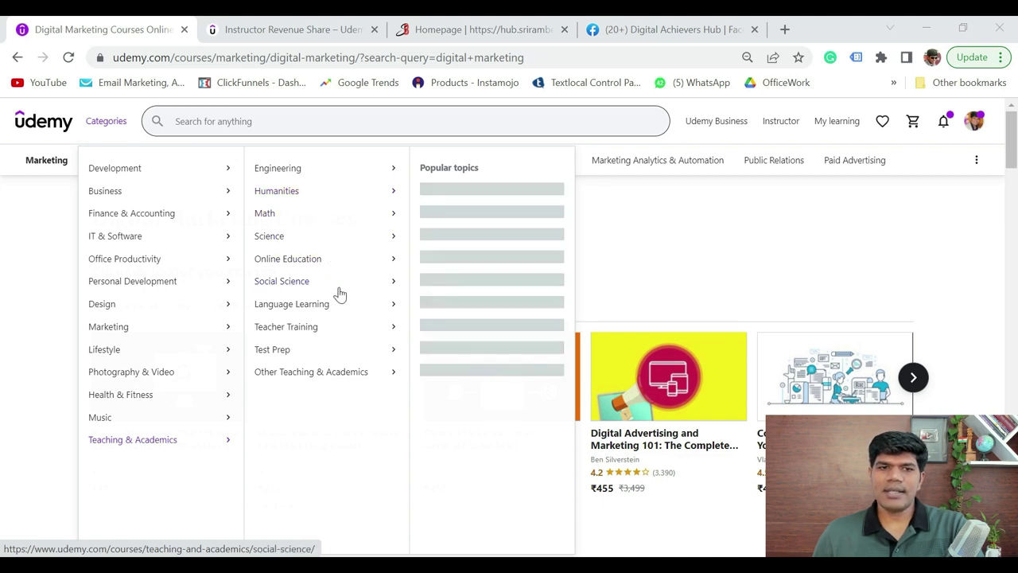
mouse_move(338, 310)
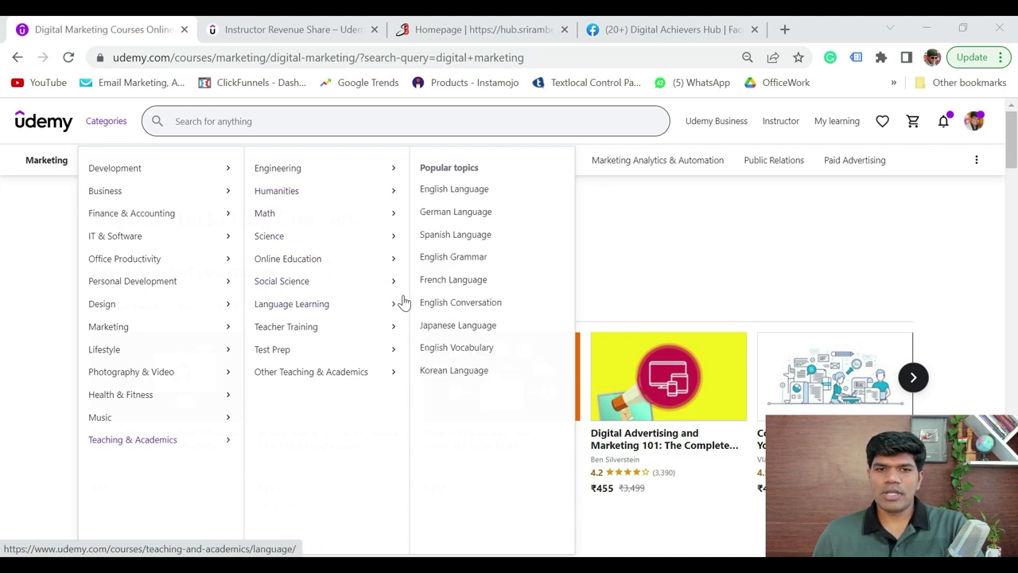
click(483, 217)
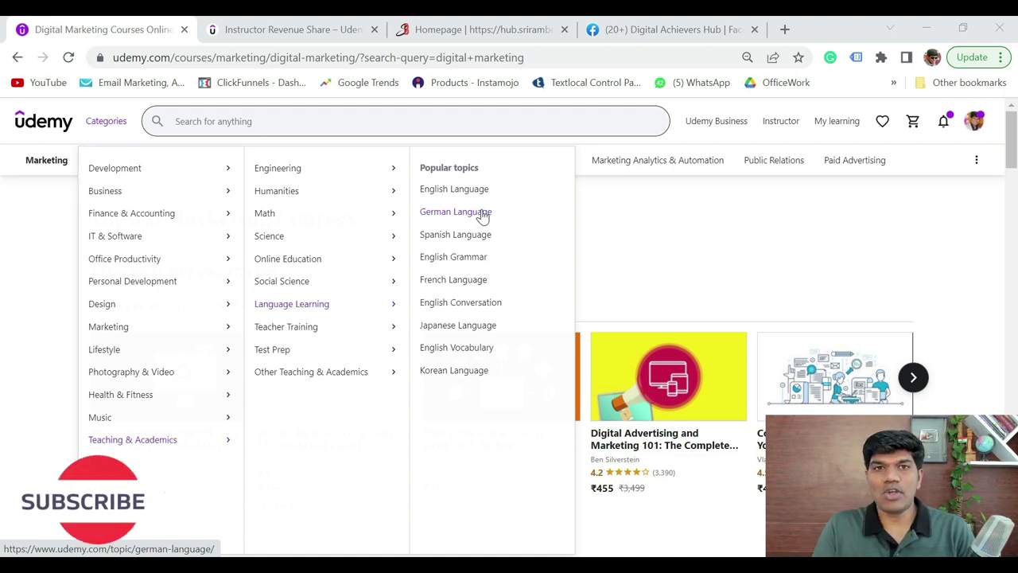
- Search the course catalogue for "english speaking"
click(257, 123)
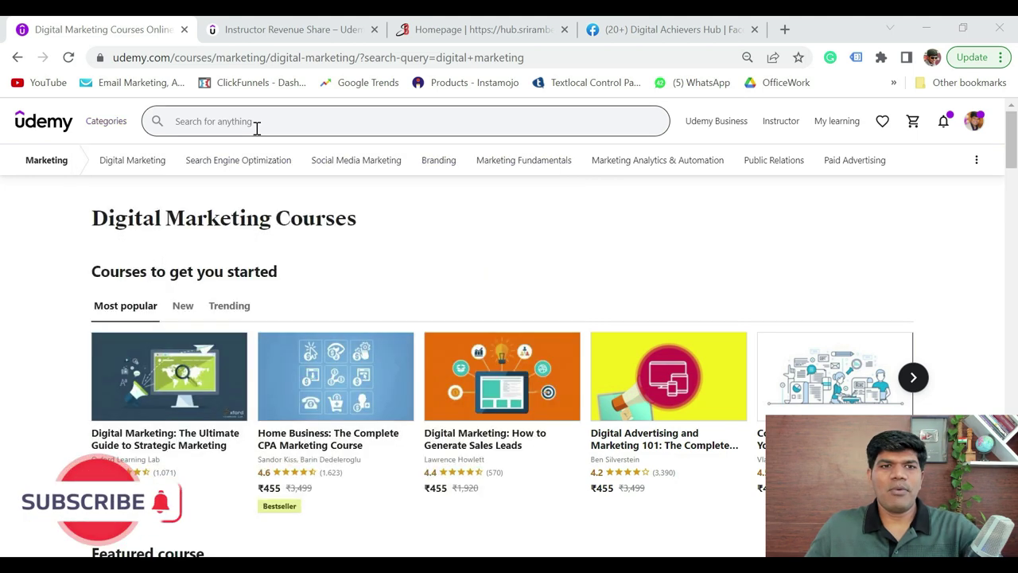
text(english )
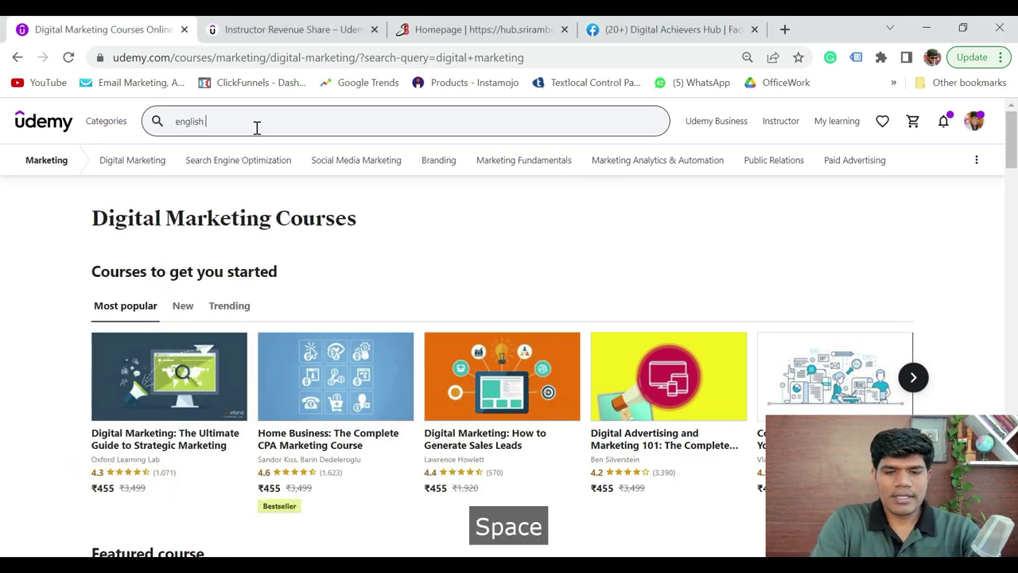
text(speaking)
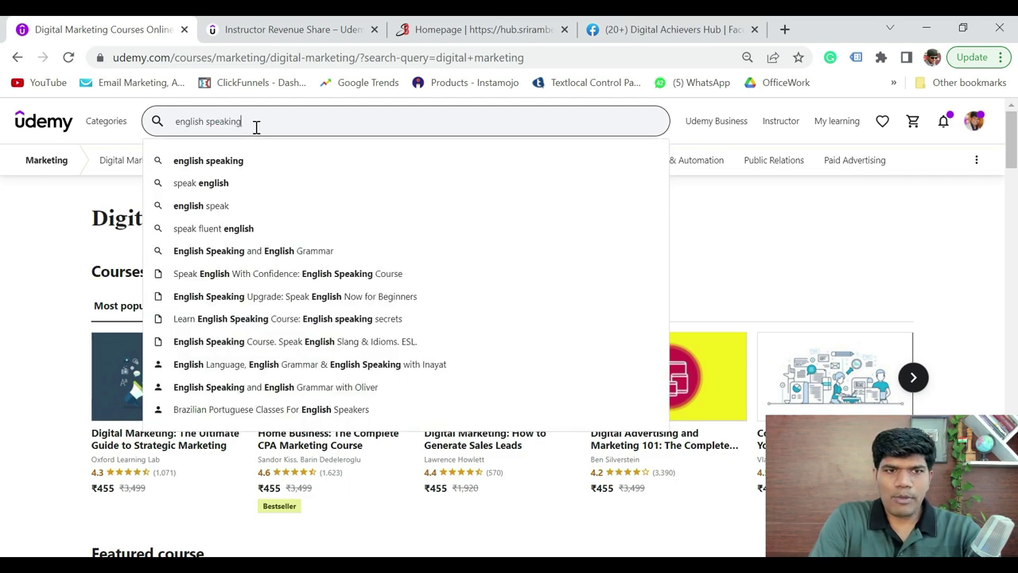
key(Return)
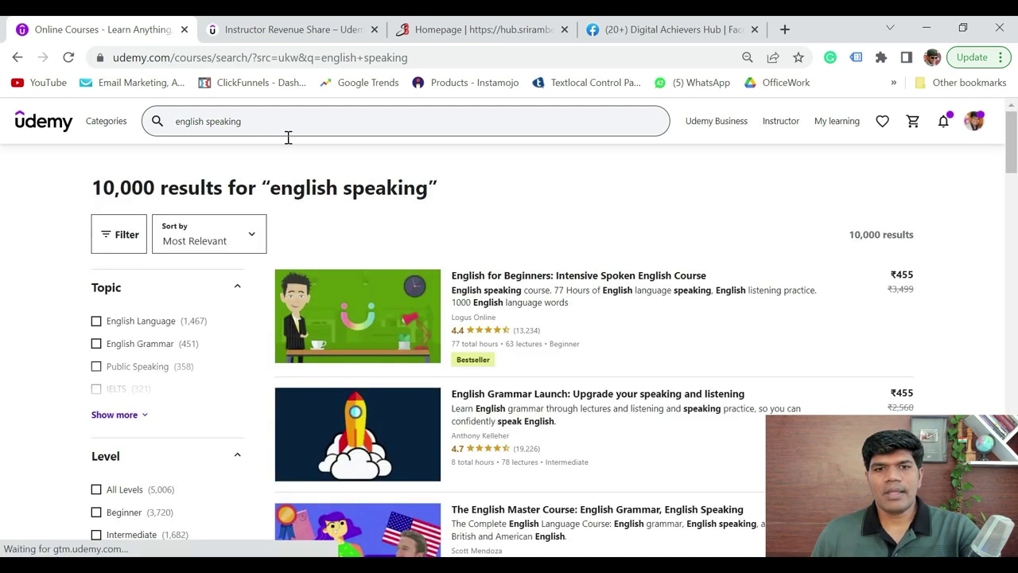
- Look over the search results and open the course "English for Beginners: Intensive Spoken English Course"
mouse_move(599, 346)
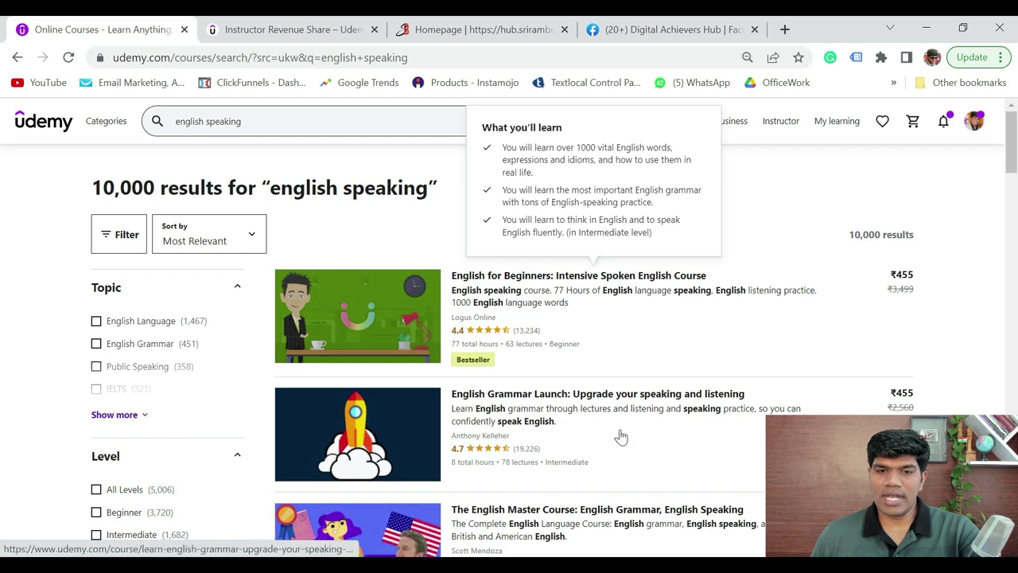
scroll(610, 446, down, 2)
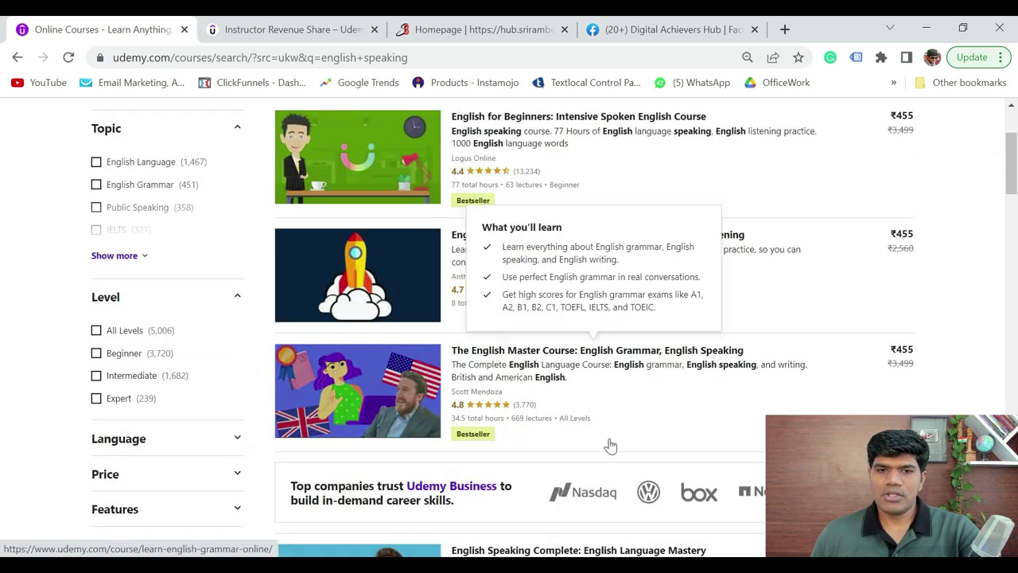
scroll(618, 432, up, 2)
mouse_move(692, 293)
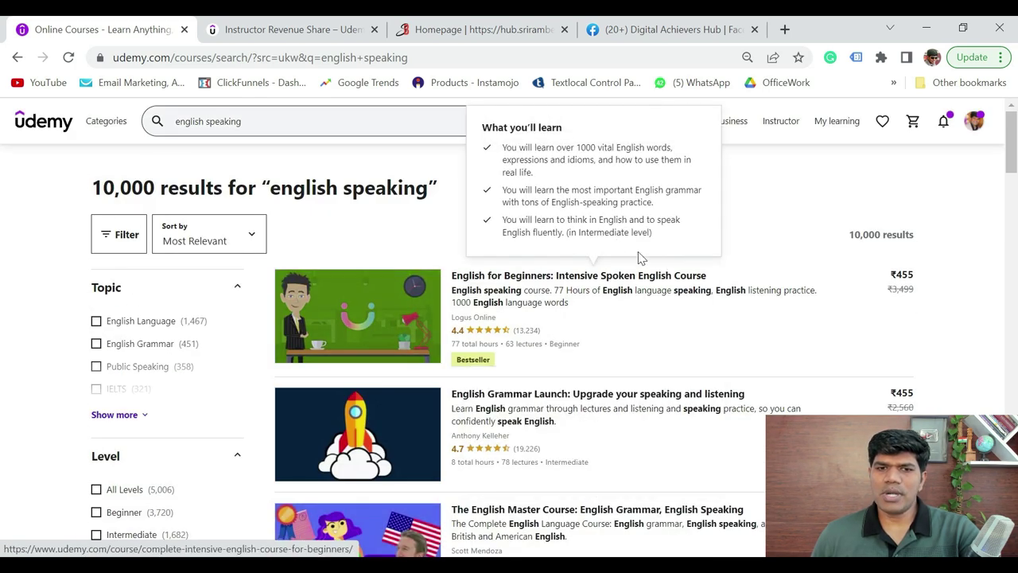
click(495, 298)
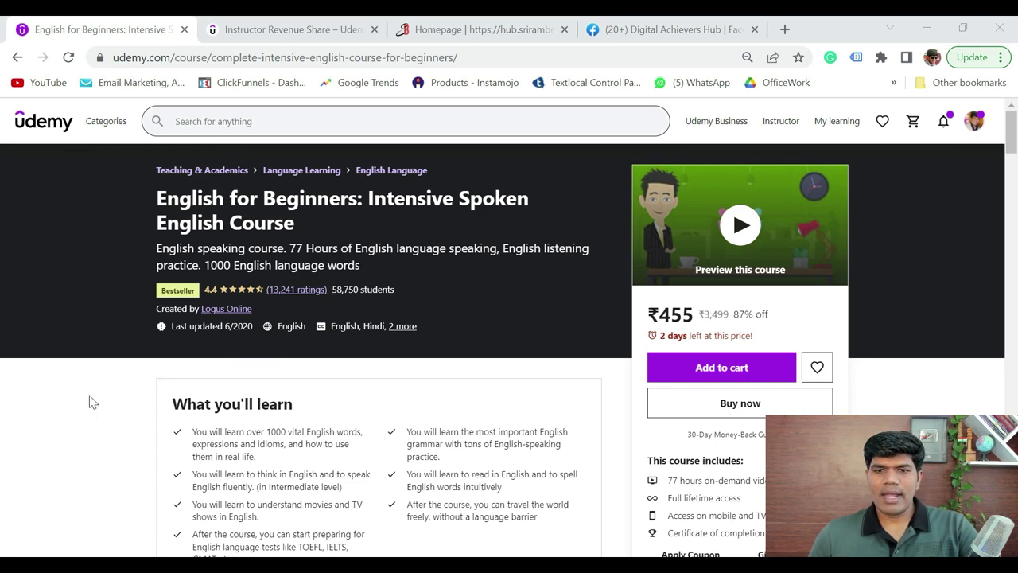
- Review the English course's learning goals, requirements and description, and the chapter list of its course content
scroll(93, 410, down, 1)
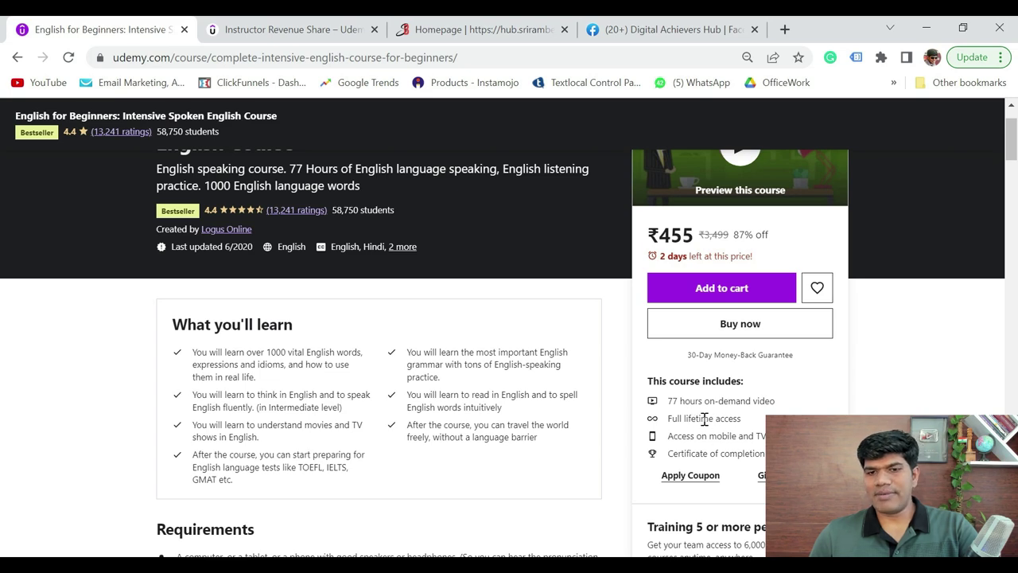
scroll(214, 400, down, 3)
scroll(215, 399, down, 3)
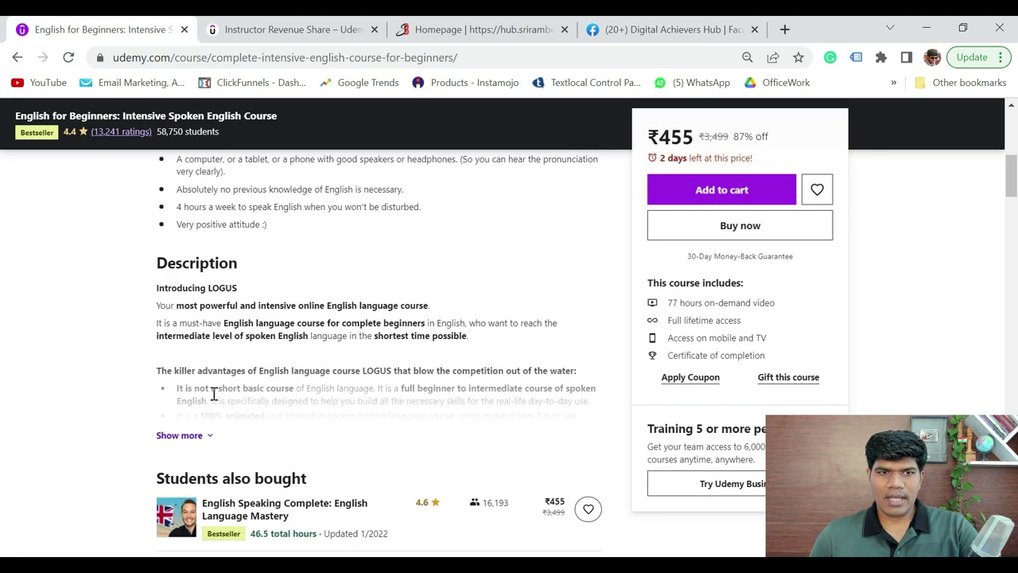
scroll(214, 393, down, 3)
scroll(213, 394, down, 8)
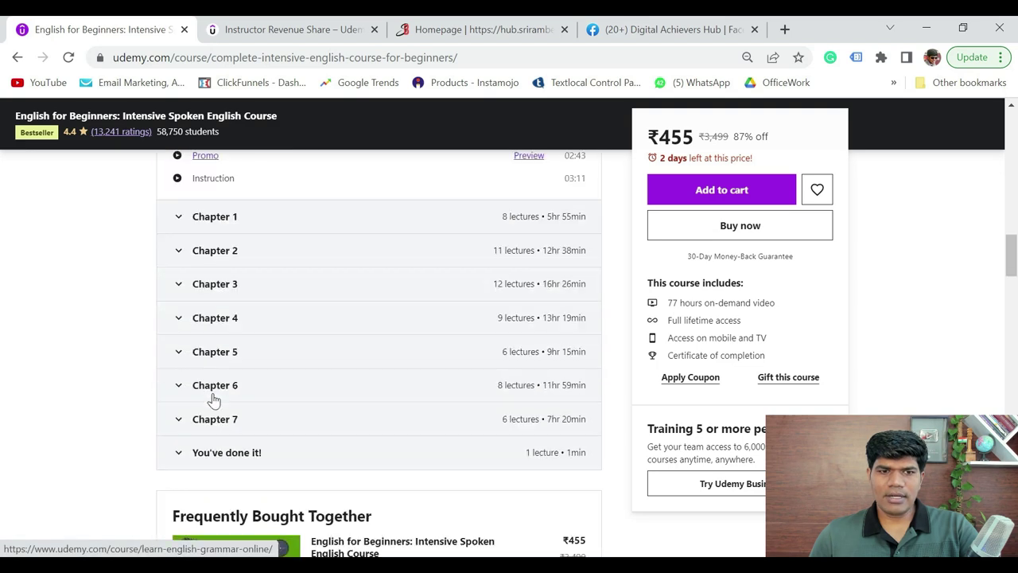
scroll(213, 397, up, 1)
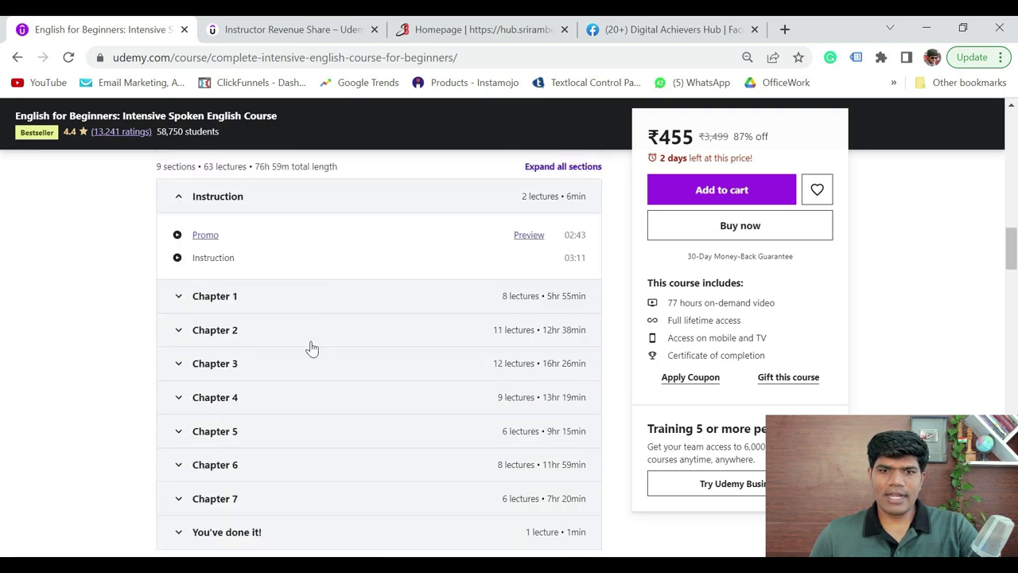
- Leave the English course page and search the course catalogue for "facebook ads"
scroll(321, 533, down, 1)
scroll(311, 475, up, 10)
scroll(311, 475, up, 10)
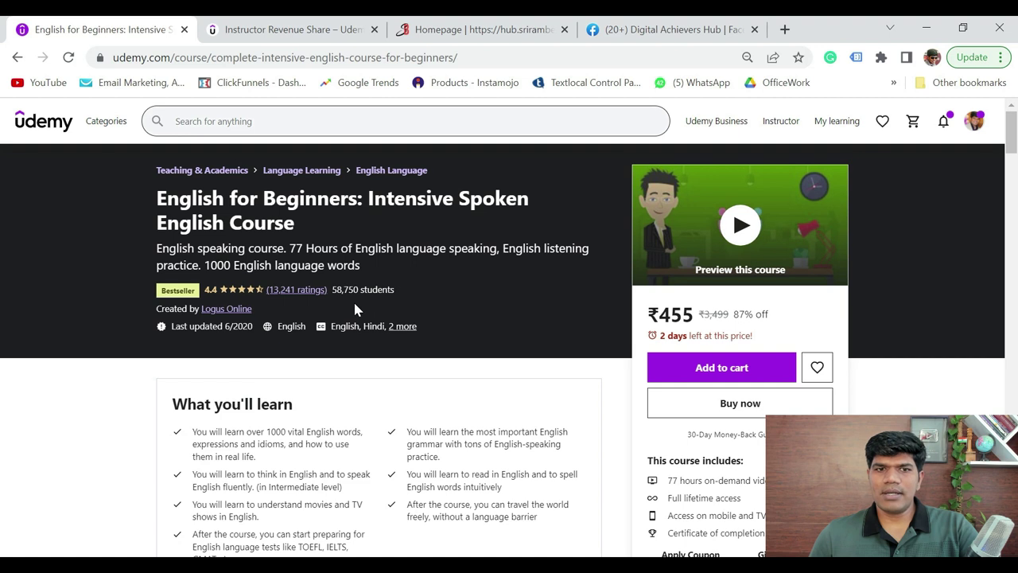
click(18, 58)
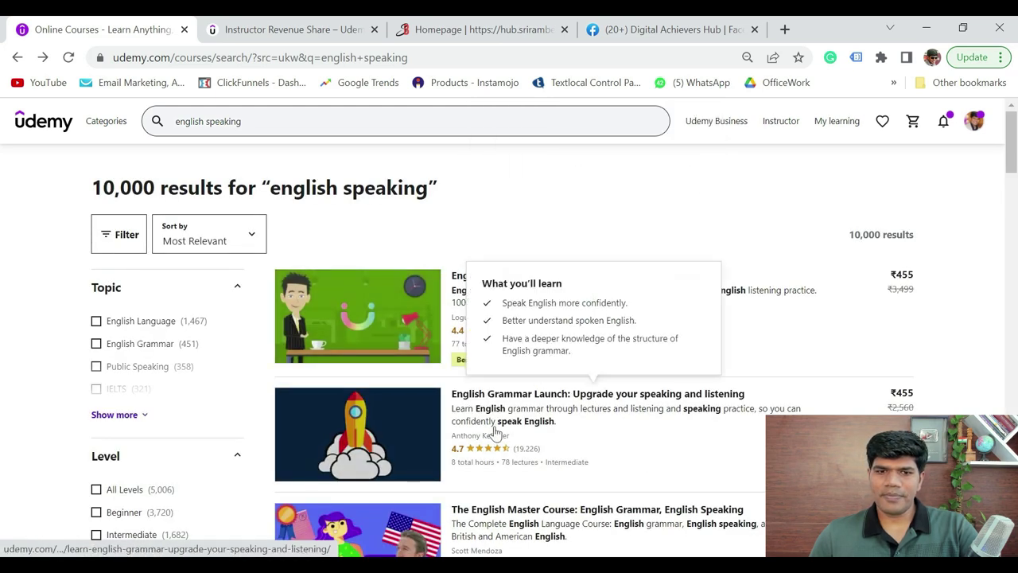
drag(261, 122, 177, 119)
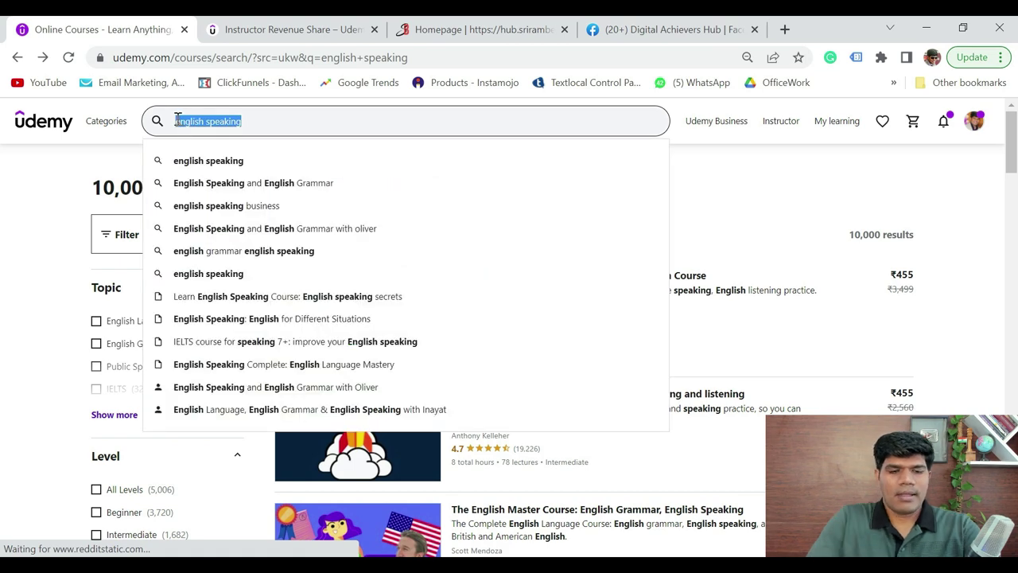
text(facebook ads)
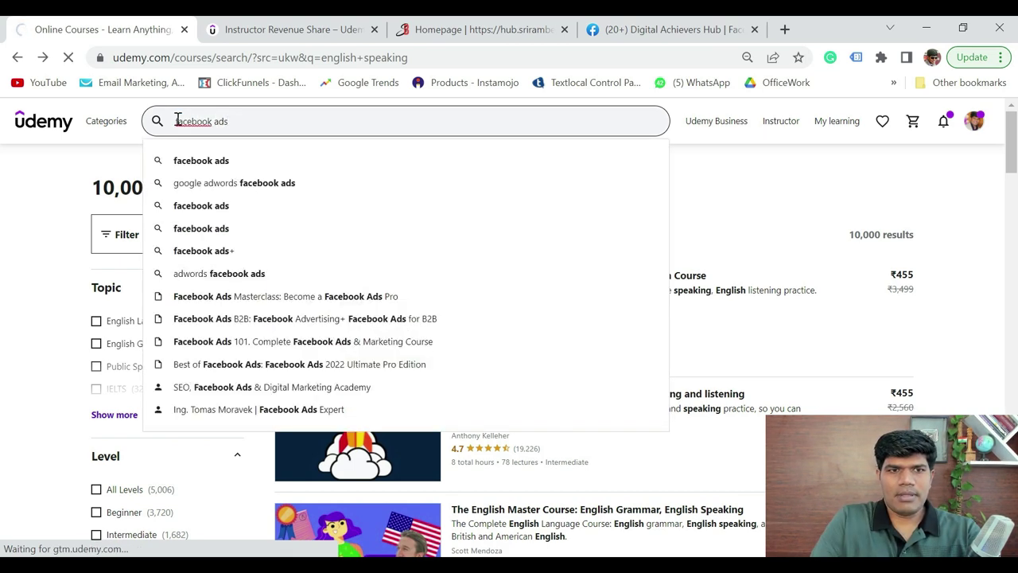
key(Return)
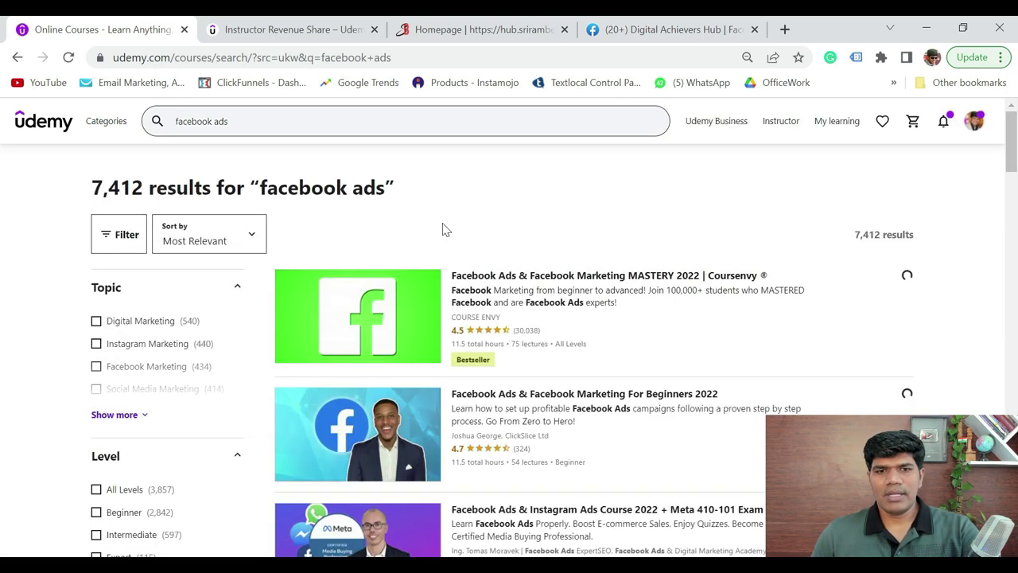
- Open the course "Facebook Ads & Facebook Marketing MASTERY 2022 | Coursenvy" and review its learning goals, requirements and course content sections
mouse_move(535, 360)
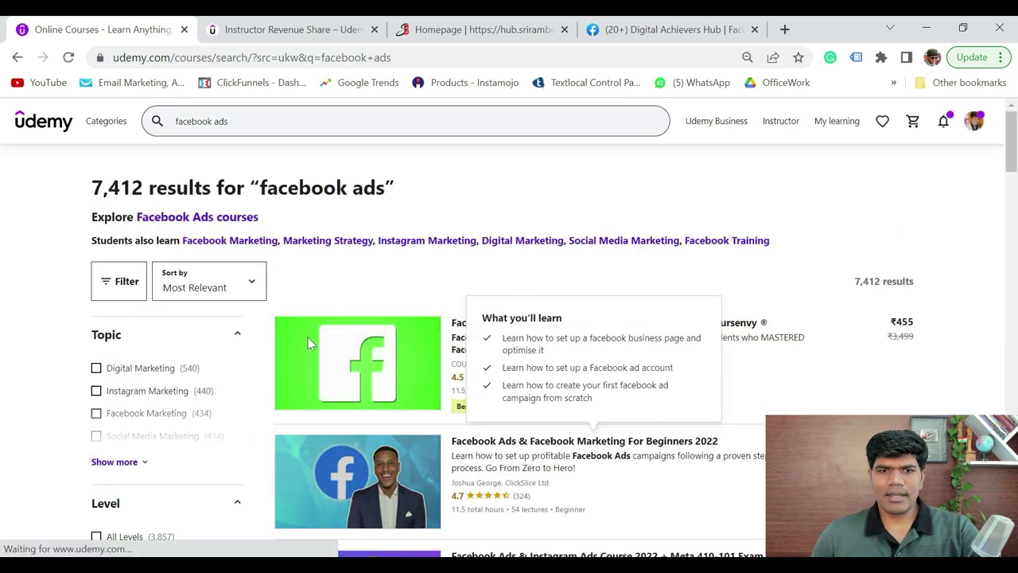
click(378, 354)
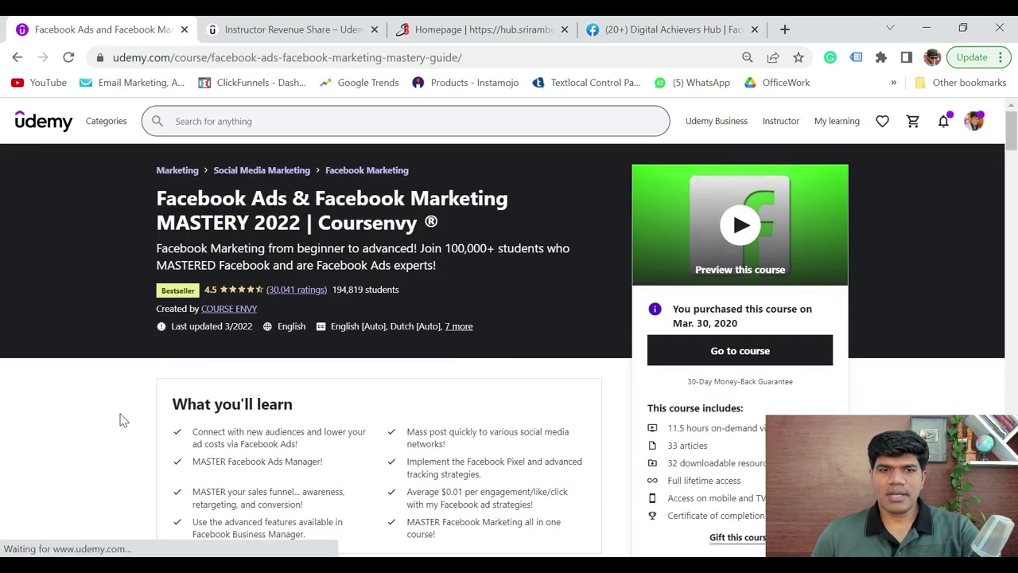
scroll(100, 409, down, 2)
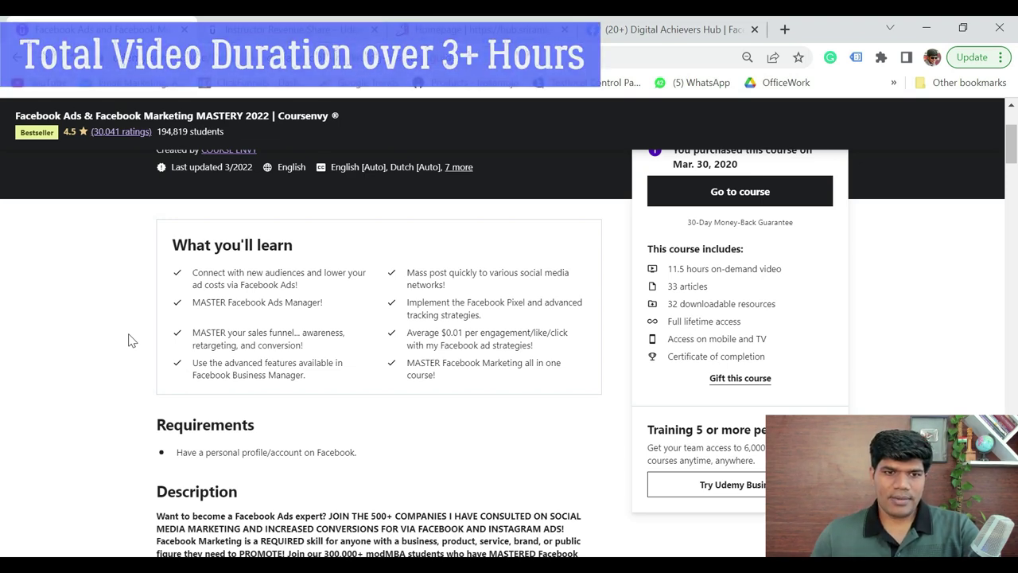
scroll(133, 336, down, 7)
scroll(134, 331, down, 15)
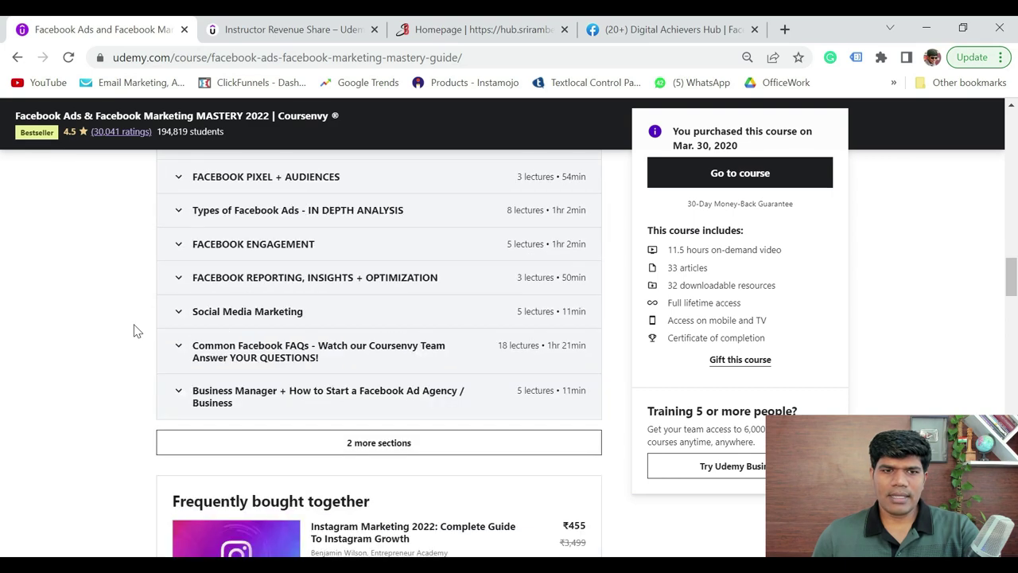
scroll(133, 331, up, 5)
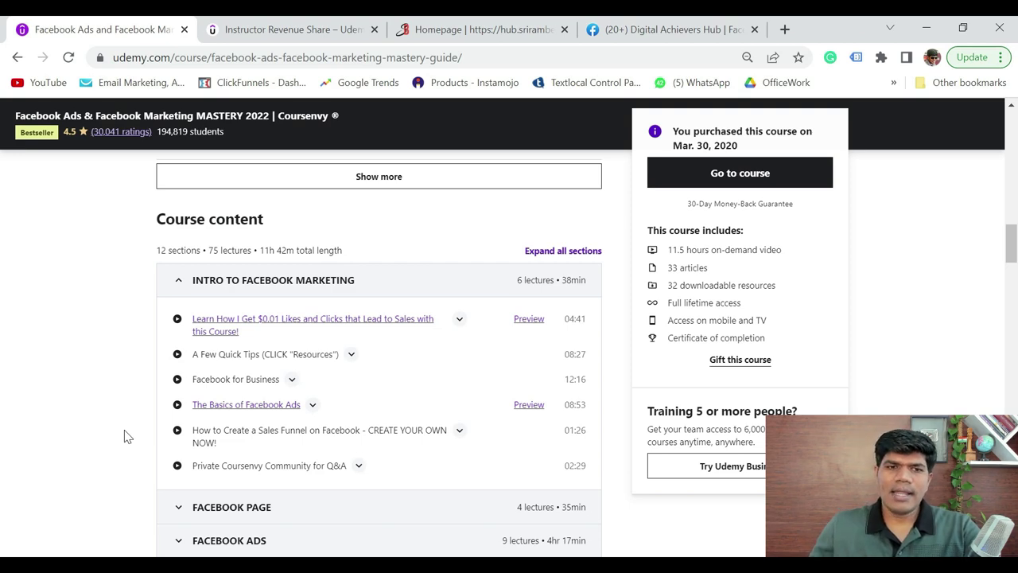
scroll(123, 436, up, 15)
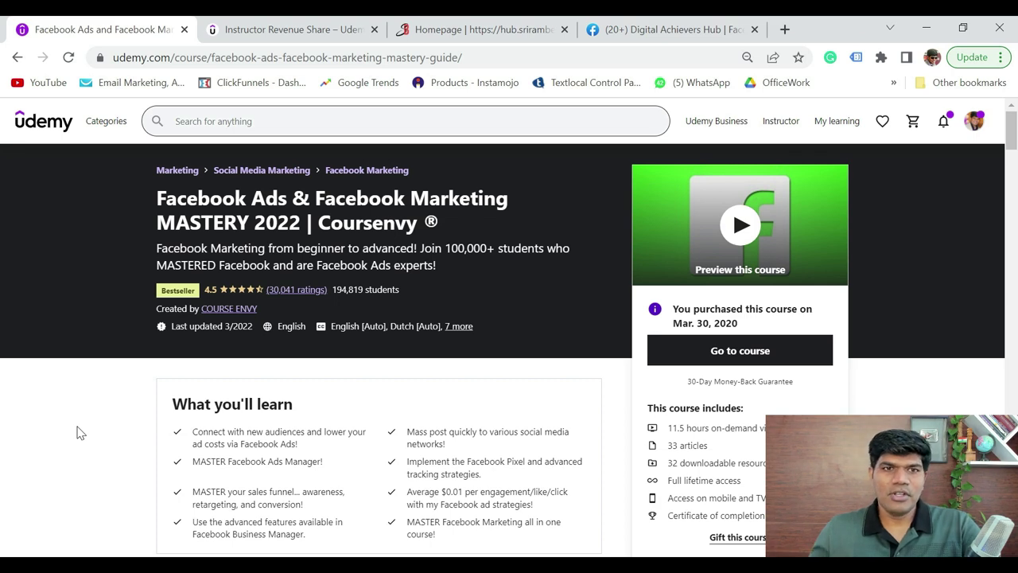
- Switch to the Instructor Revenue Share article and highlight the 97% share for sales through instructor promotions
click(307, 27)
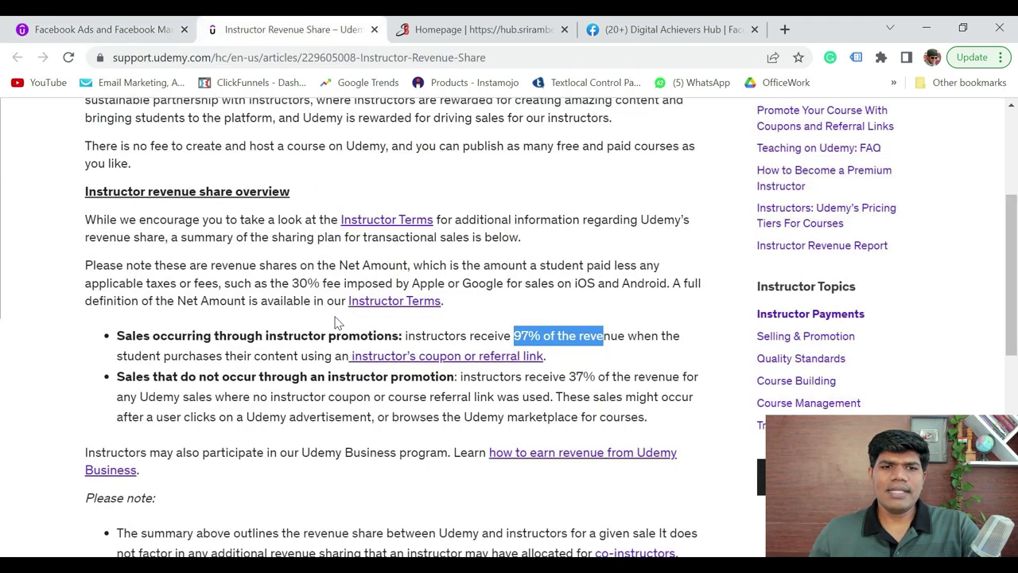
click(192, 354)
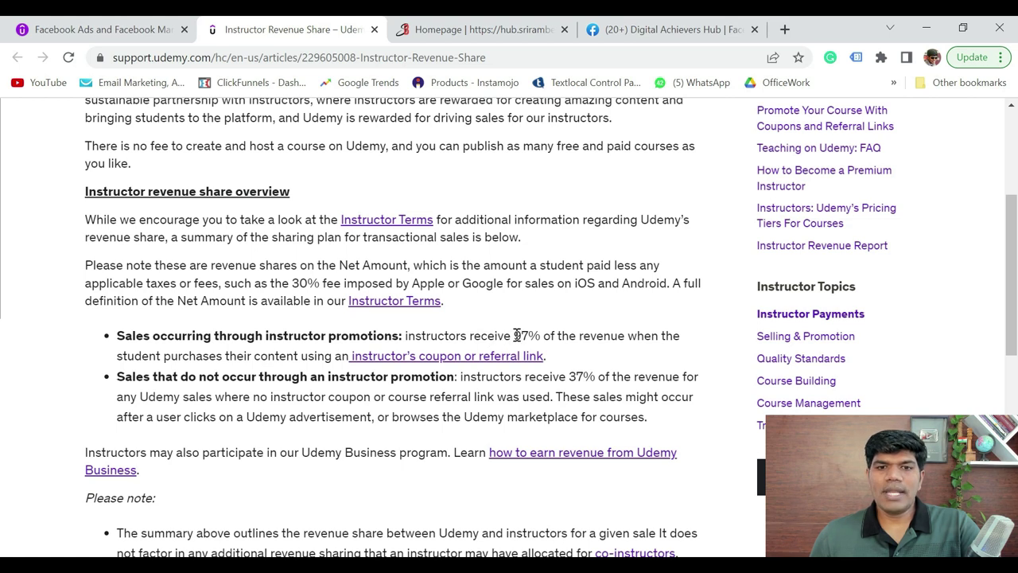
drag(515, 335, 550, 335)
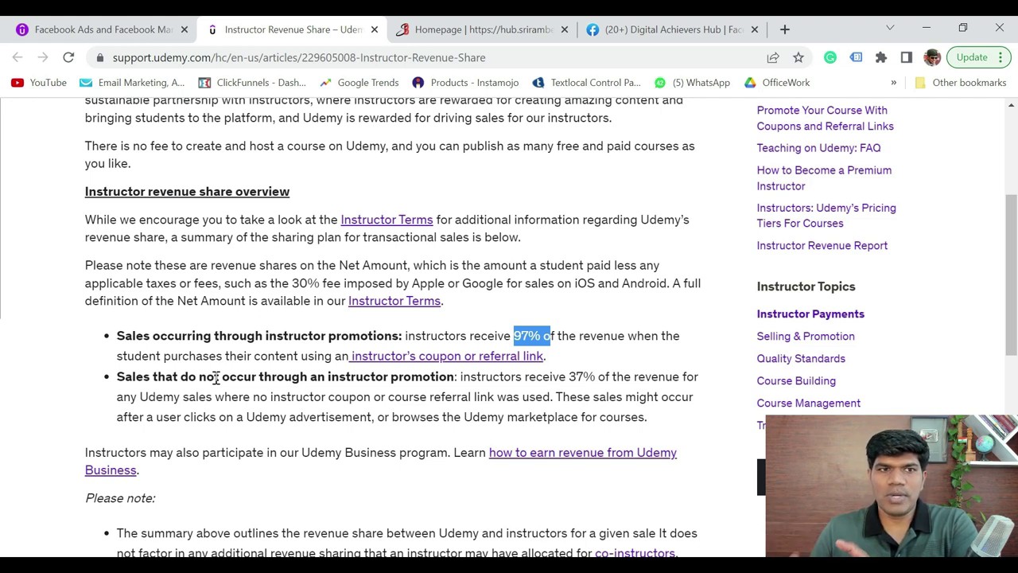
- In the revenue share article, highlight the 37% share for non-promotion sales and the passage on Udemy advertisements and marketplace browsing
click(121, 32)
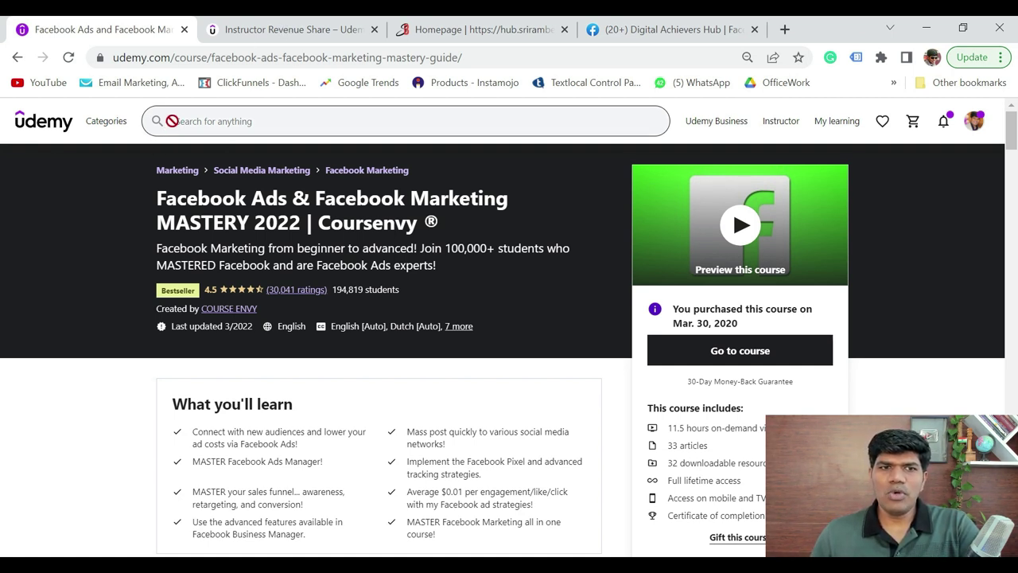
click(278, 30)
drag(570, 379, 595, 377)
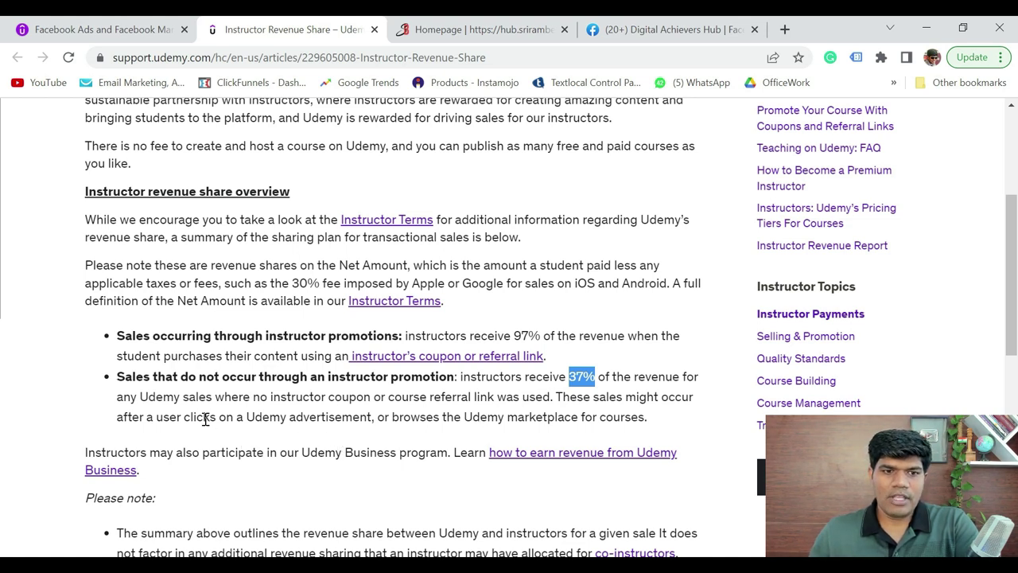
drag(189, 418, 260, 430)
drag(346, 421, 595, 422)
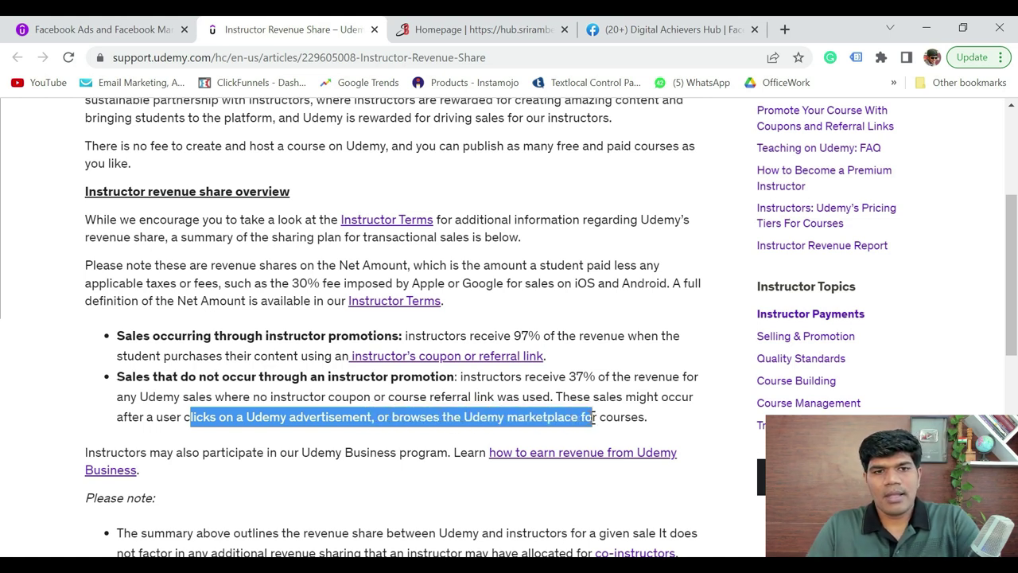
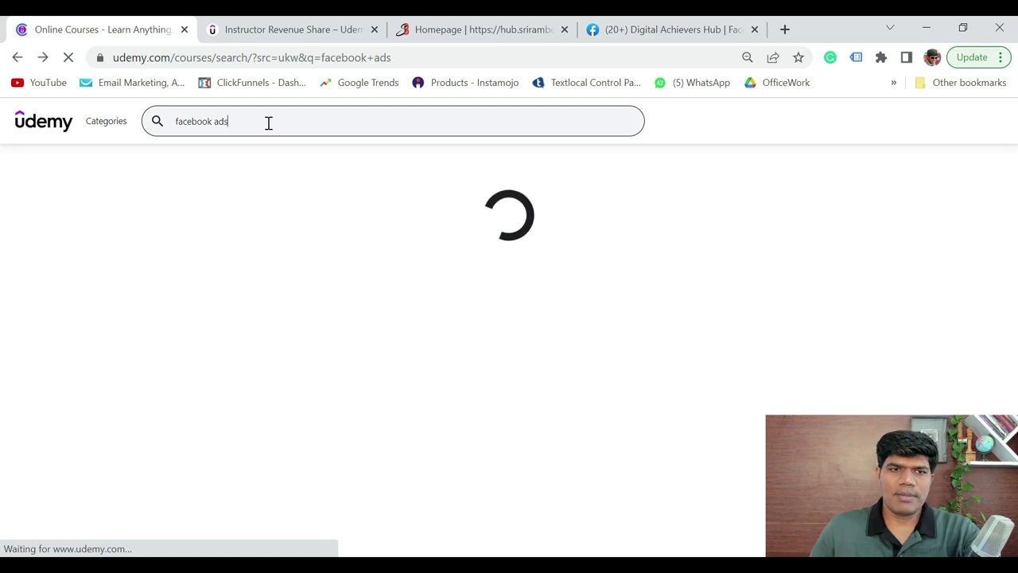
- Return to the "facebook ads" search results, switch to Calculator to divide 100000 by 227.5, and minimise Calculator
key(Return)
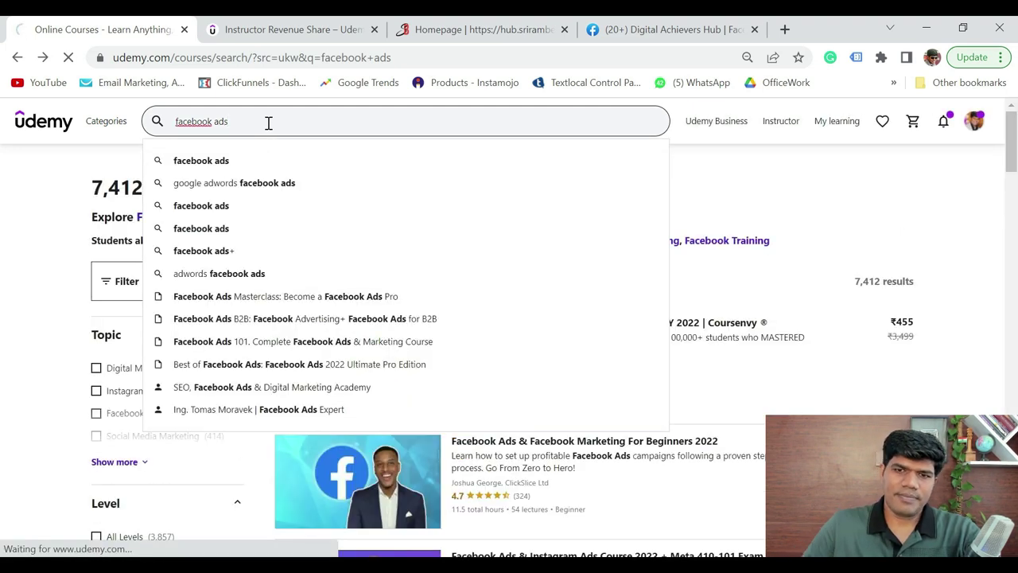
scroll(922, 277, down, 1)
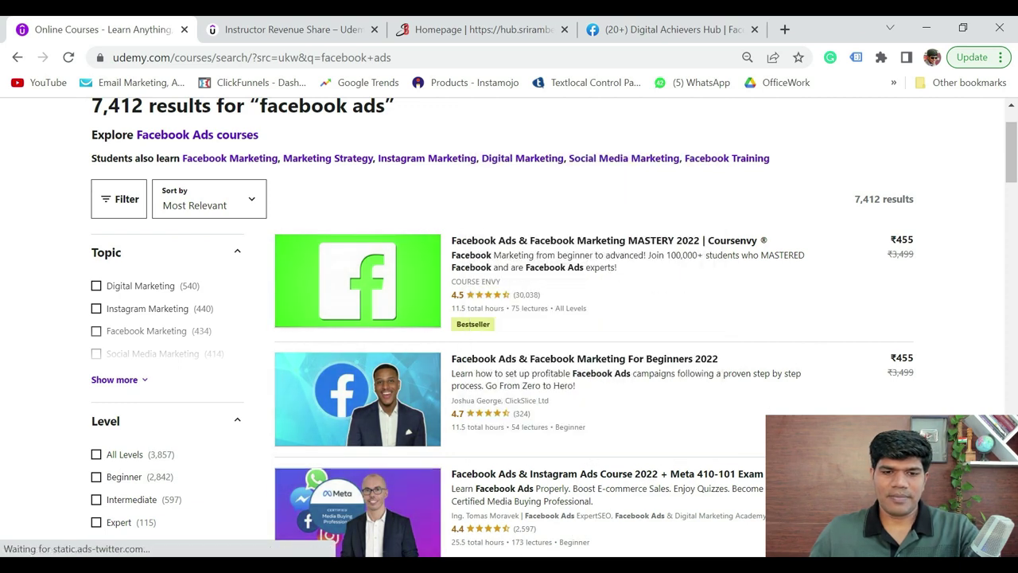
key(XF86Calculator)
drag(806, 135, 698, 125)
click(584, 453)
click(645, 475)
click(651, 477)
click(656, 479)
click(657, 480)
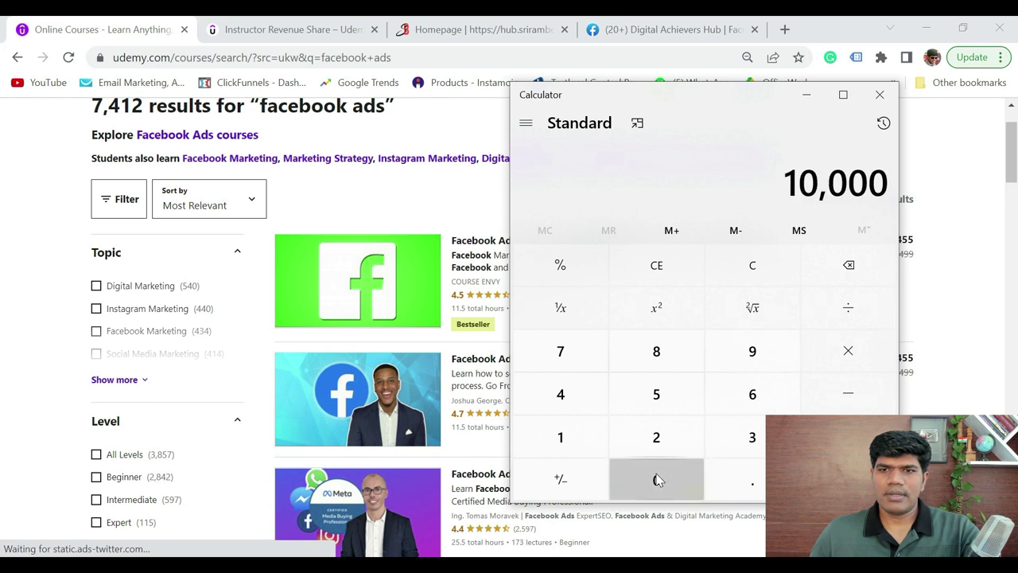
click(658, 480)
click(857, 311)
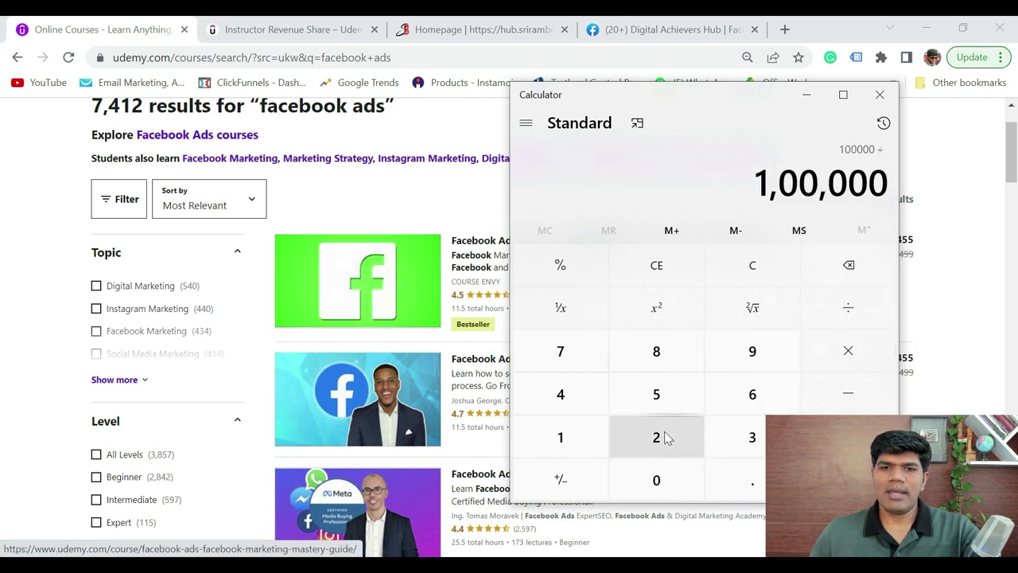
click(658, 436)
click(658, 437)
click(568, 359)
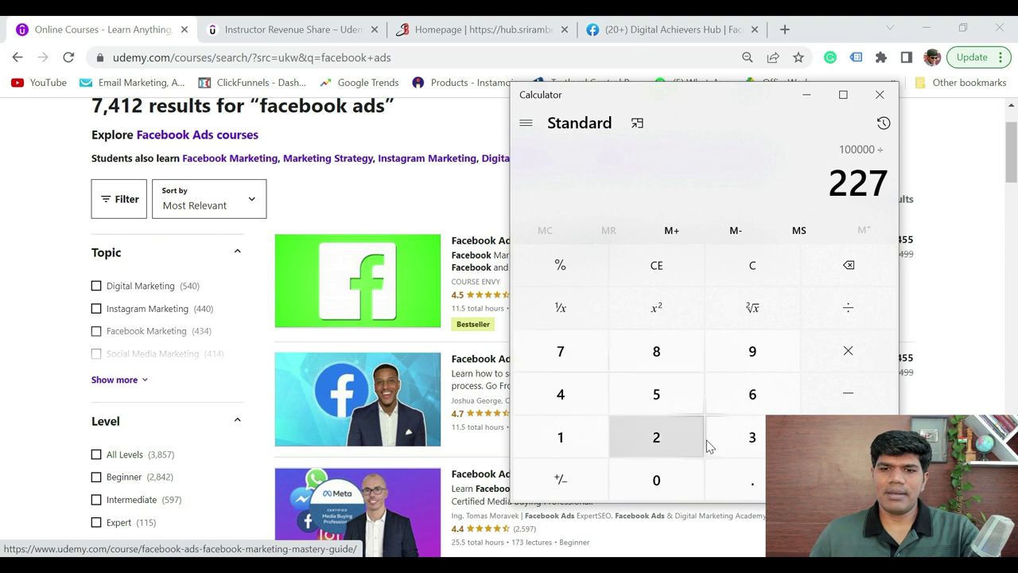
click(752, 482)
click(680, 403)
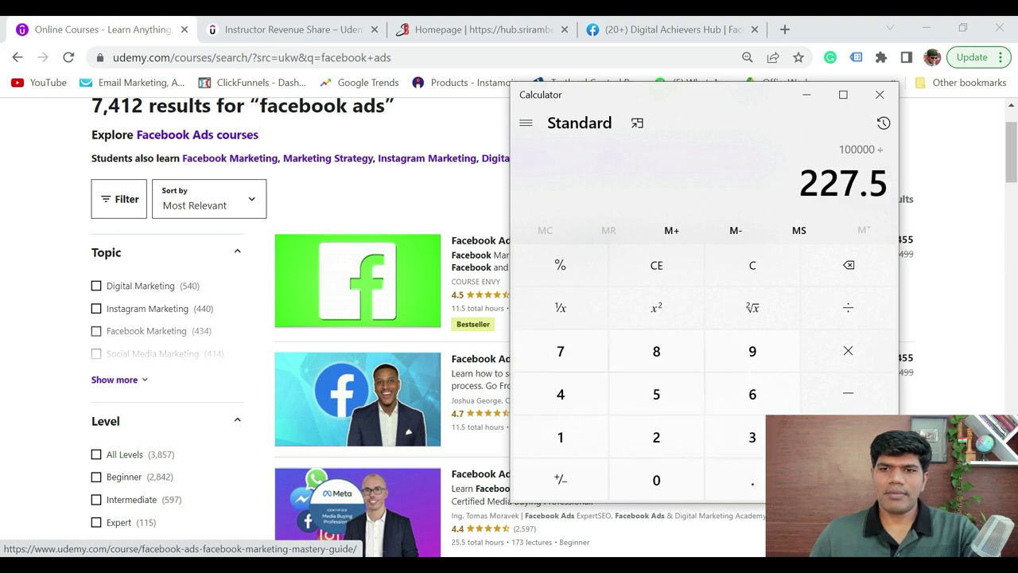
click(848, 480)
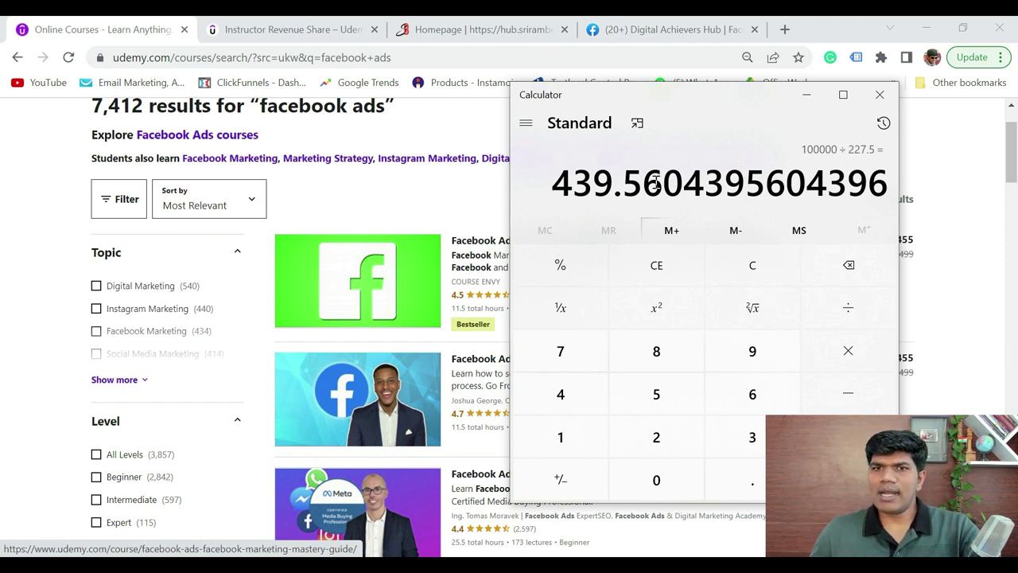
click(805, 96)
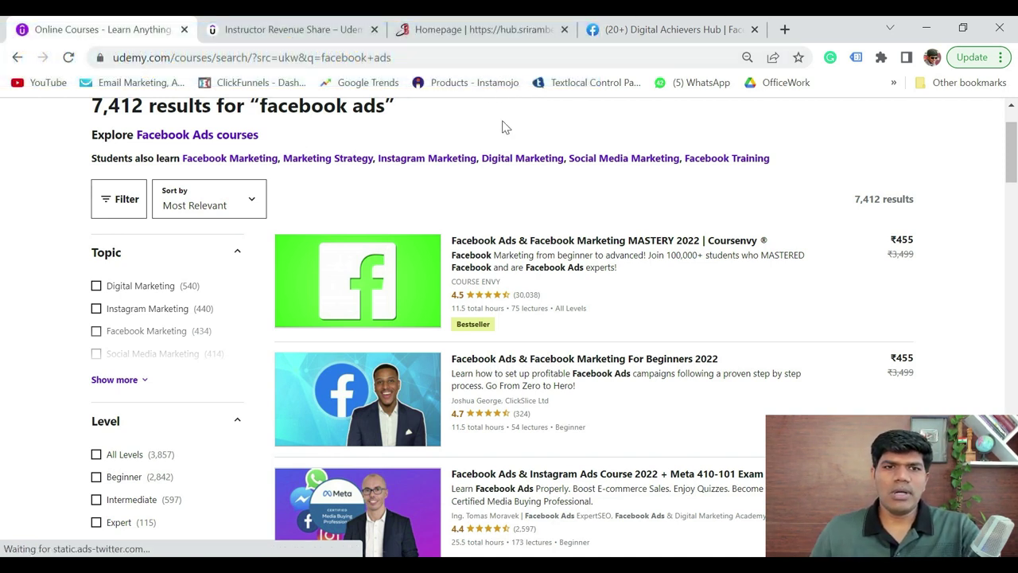
- Open the instructor area, start a new course and set its type to Course
scroll(502, 128, up, 1)
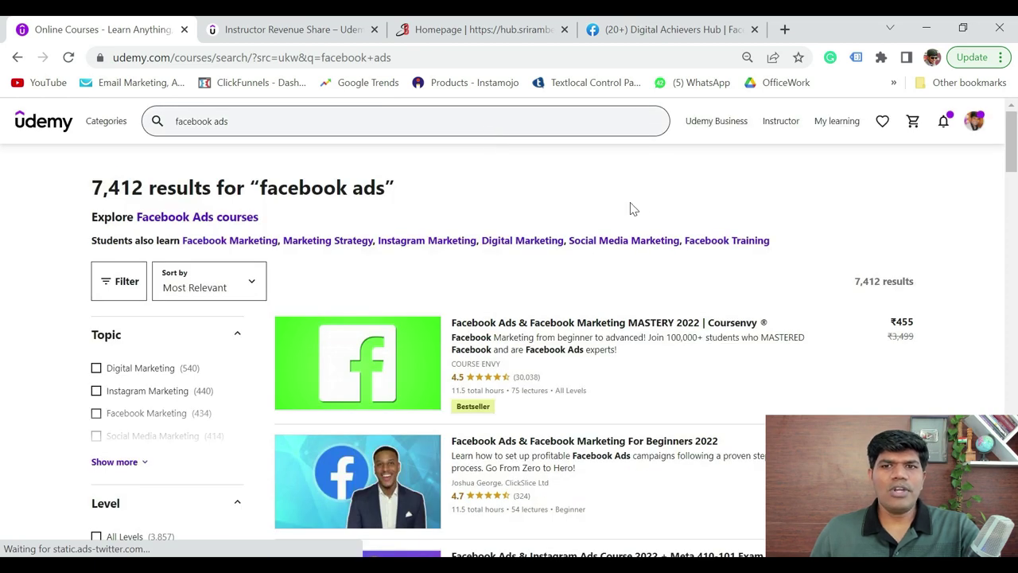
click(779, 123)
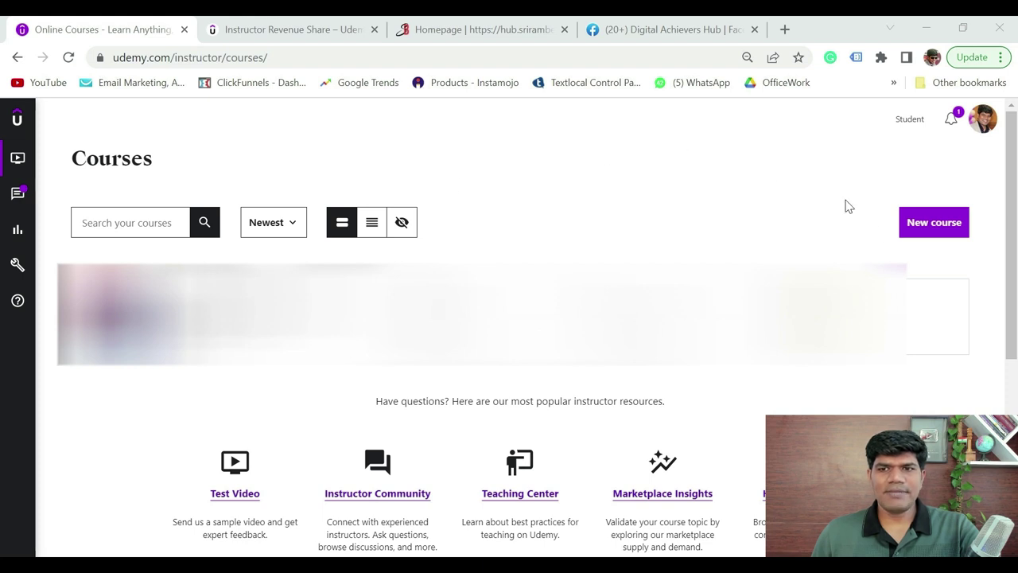
click(928, 229)
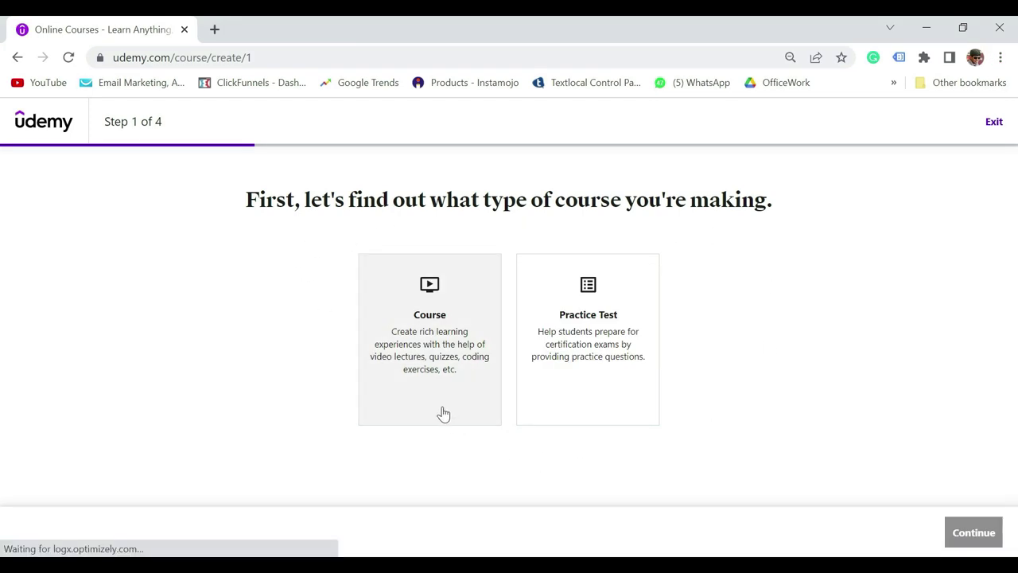
click(440, 366)
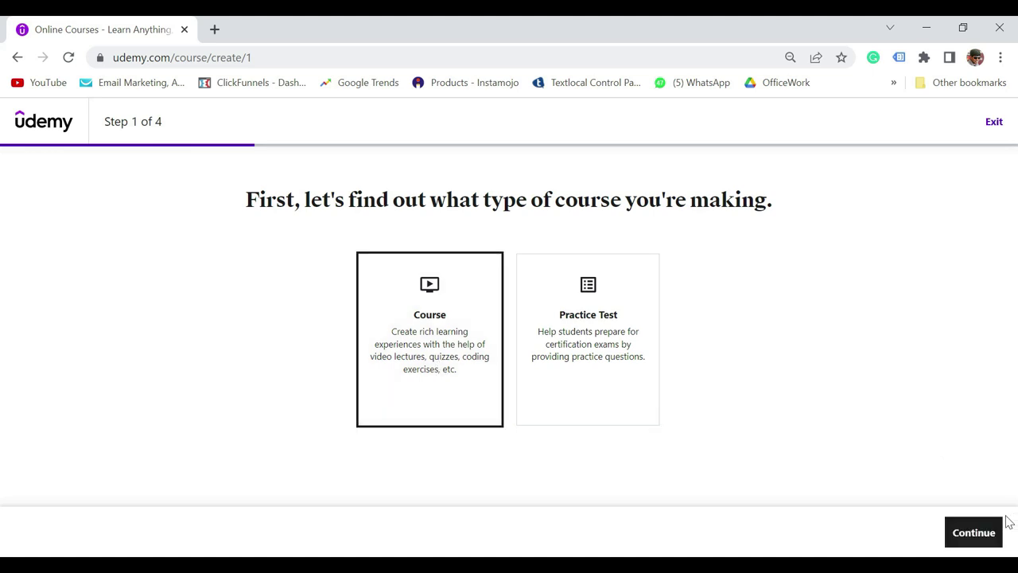
click(974, 532)
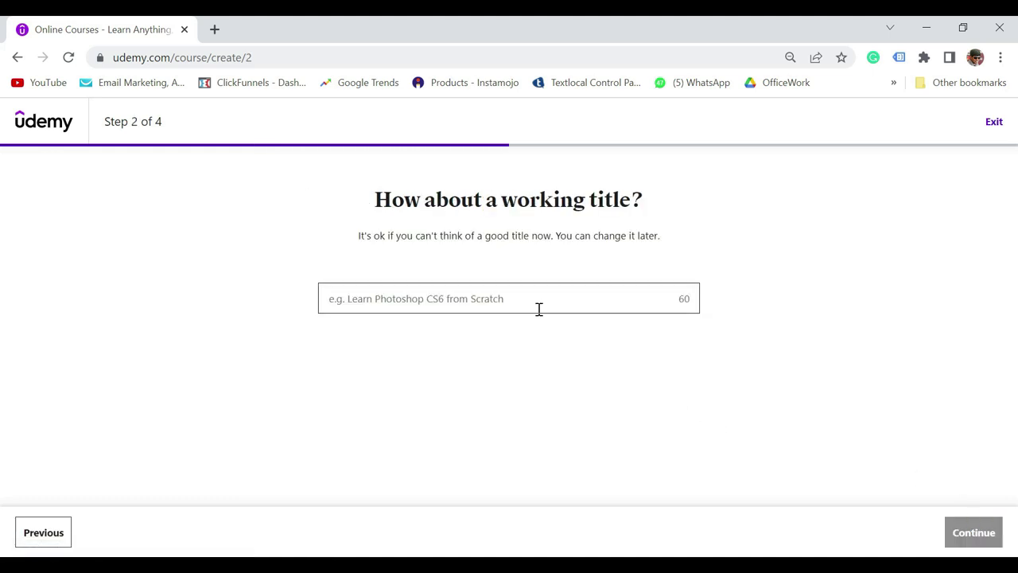
- Enter "Master Facebook Ads in 3 days - 2022" as the course's working title and continue to the category step
click(510, 300)
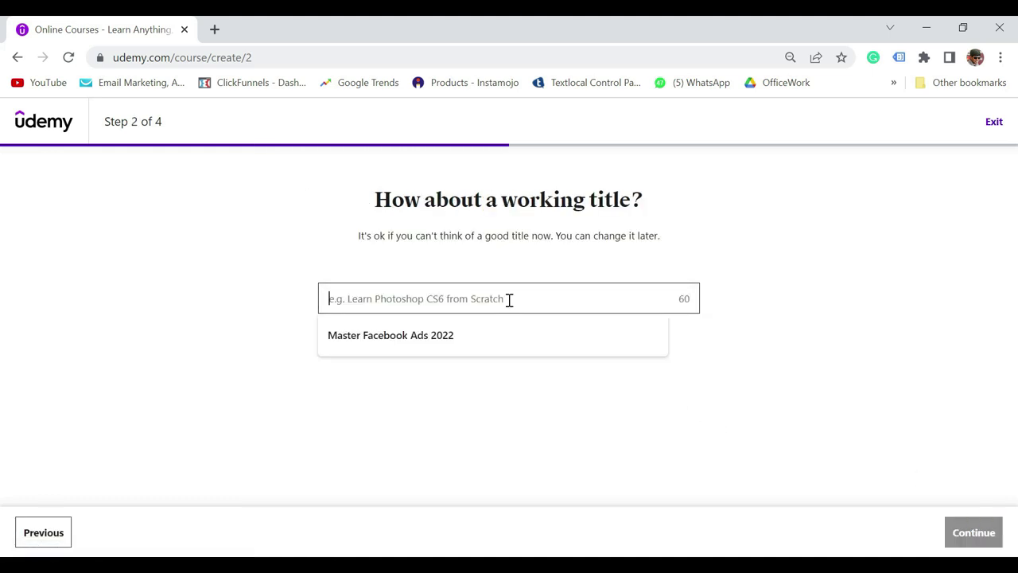
text(Master Facebook Ads in 3 days)
text(- 2022)
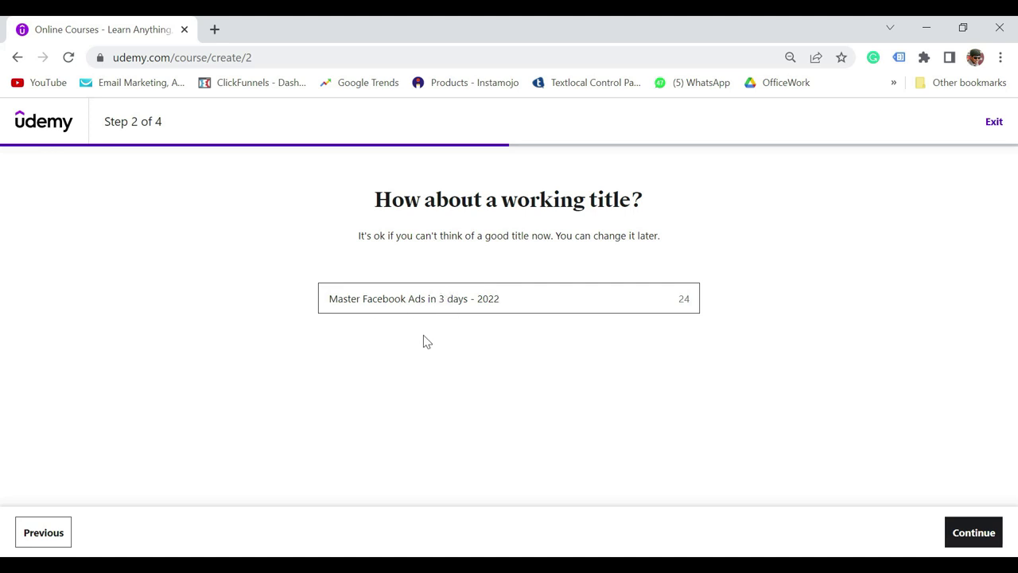
click(975, 532)
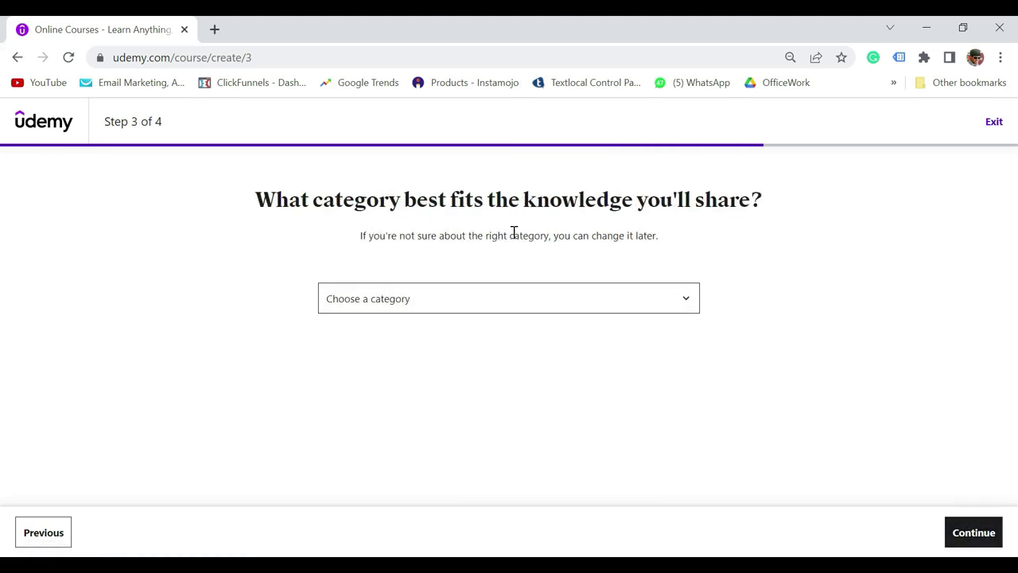
- Set the course category to Marketing, choose 2-4 hours per week for creating it, and create the course
click(603, 306)
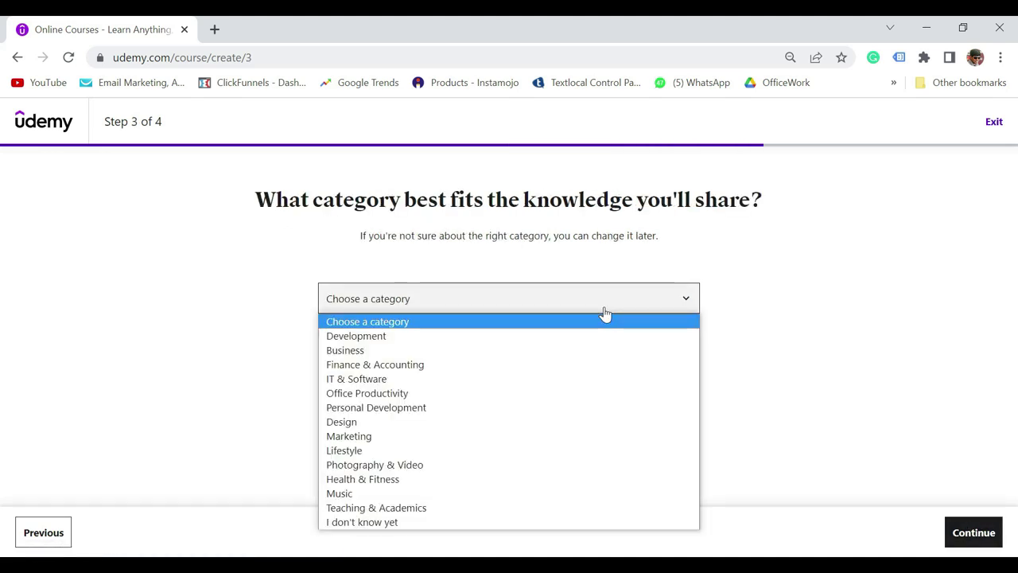
click(445, 439)
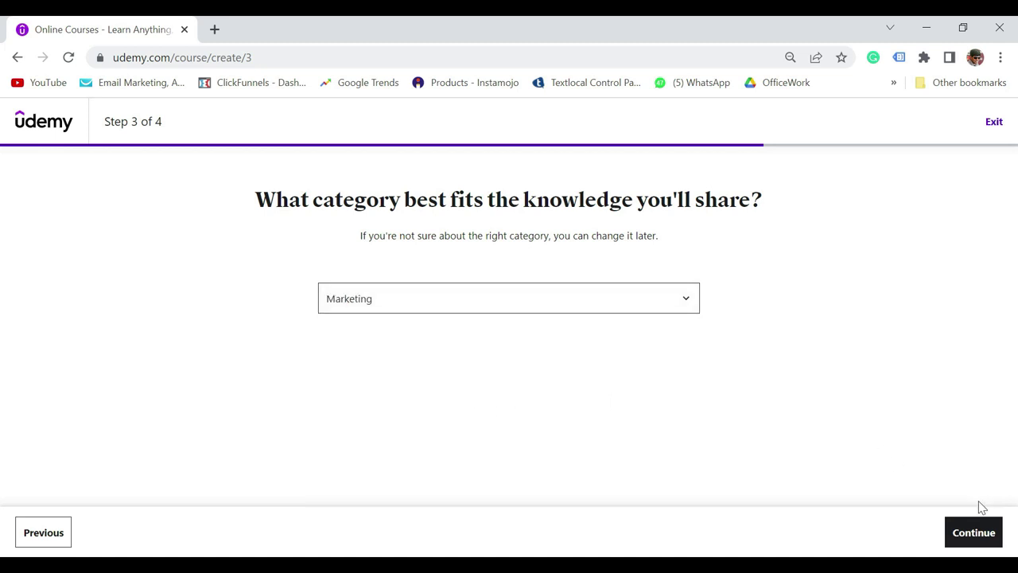
click(974, 531)
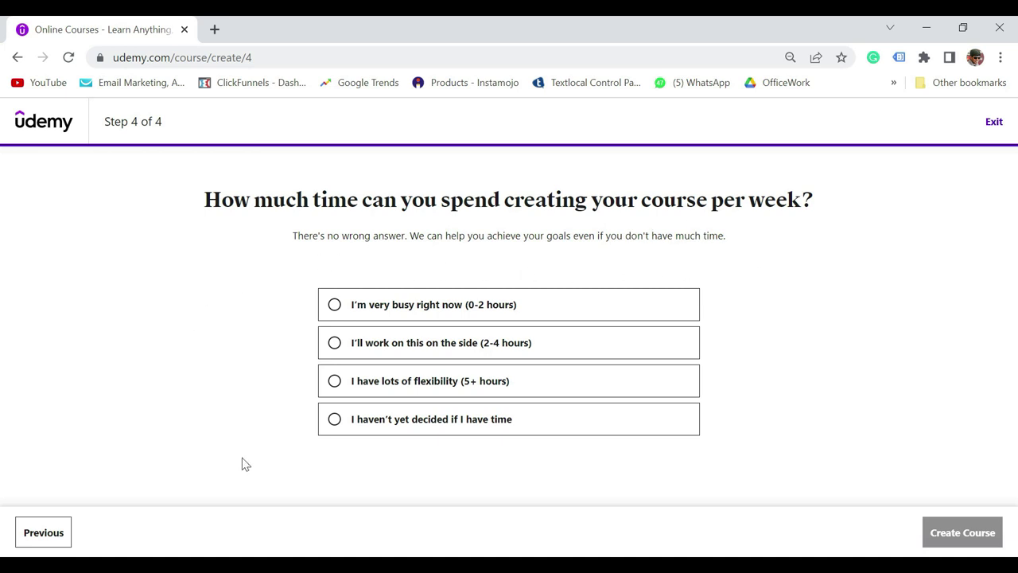
click(333, 345)
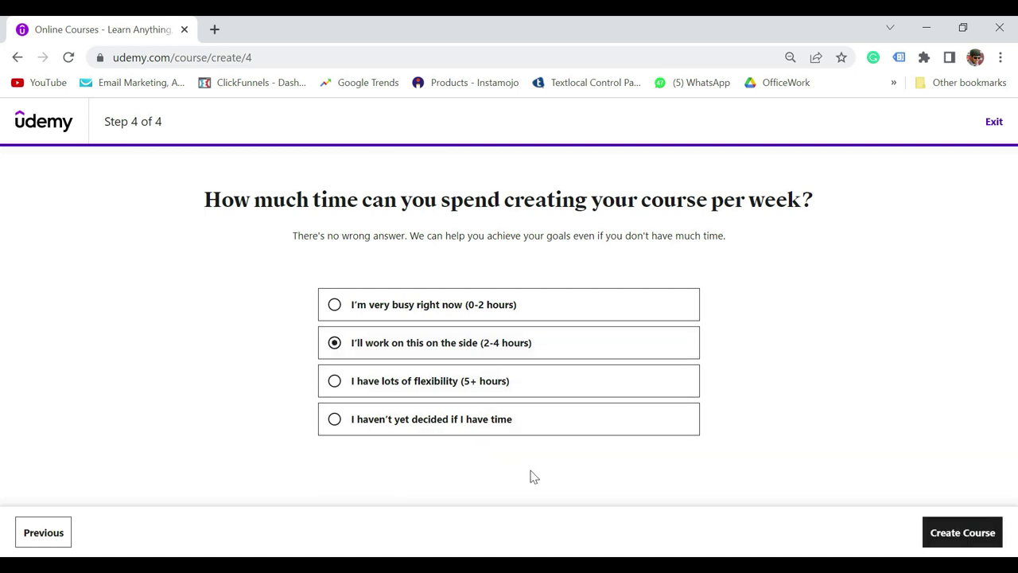
click(959, 532)
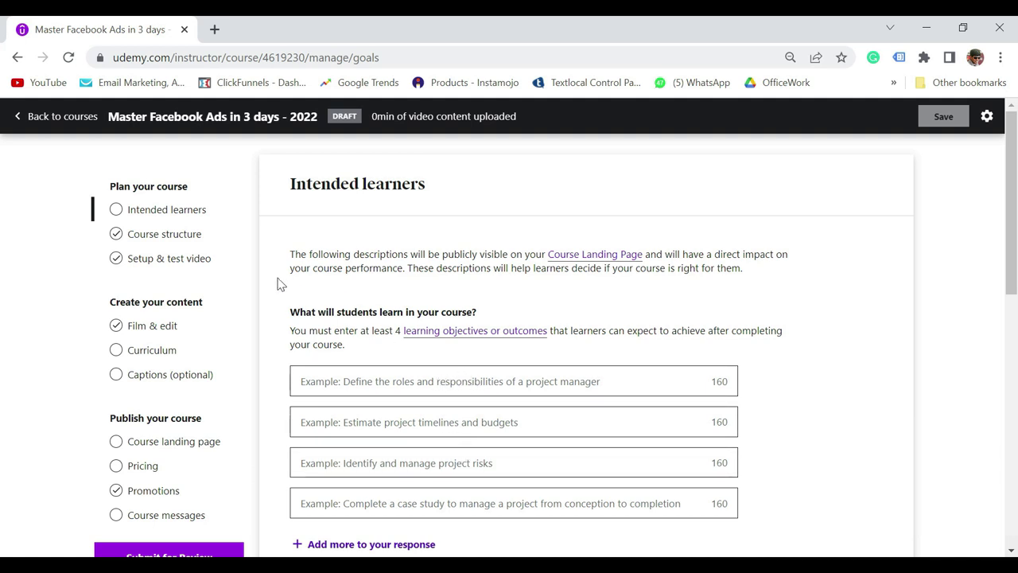
- Open the new course's Course structure page and look through its planning advice and tips
click(173, 243)
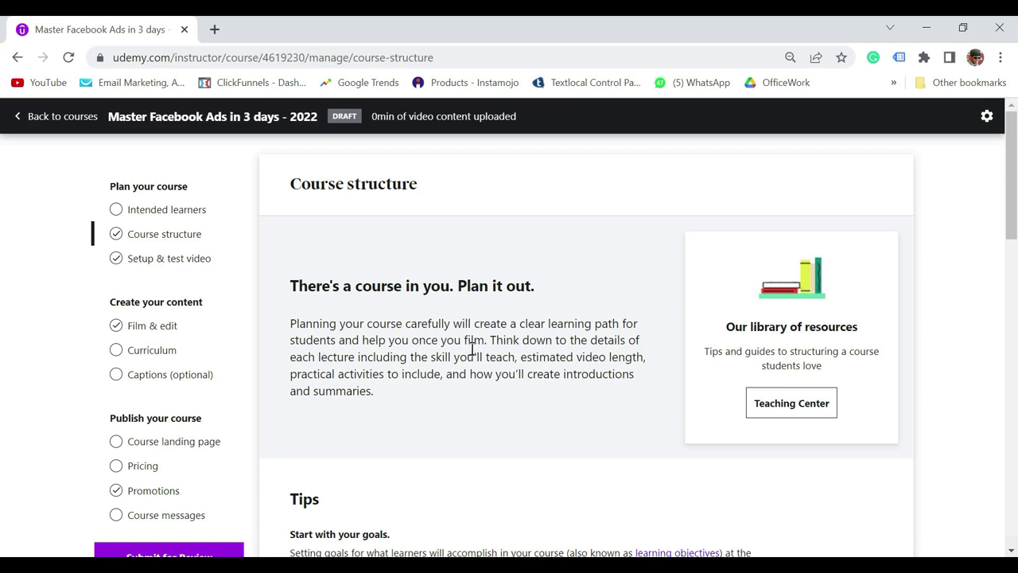
scroll(473, 353, down, 3)
scroll(472, 356, down, 1)
scroll(473, 356, up, 4)
- Review the recording tips on the Setup & test video page and the tips on the Film & edit page
click(168, 269)
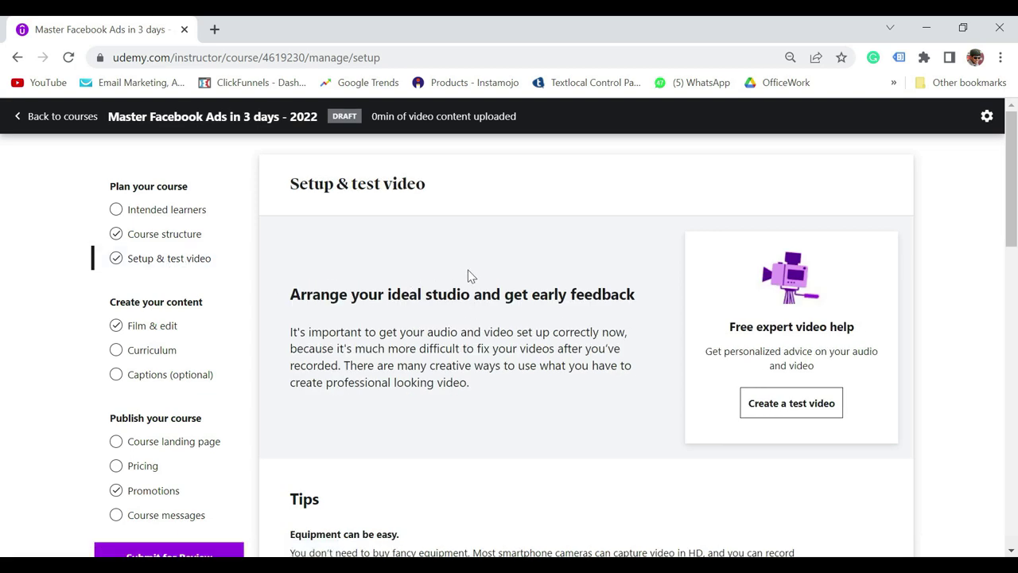
scroll(470, 287, down, 4)
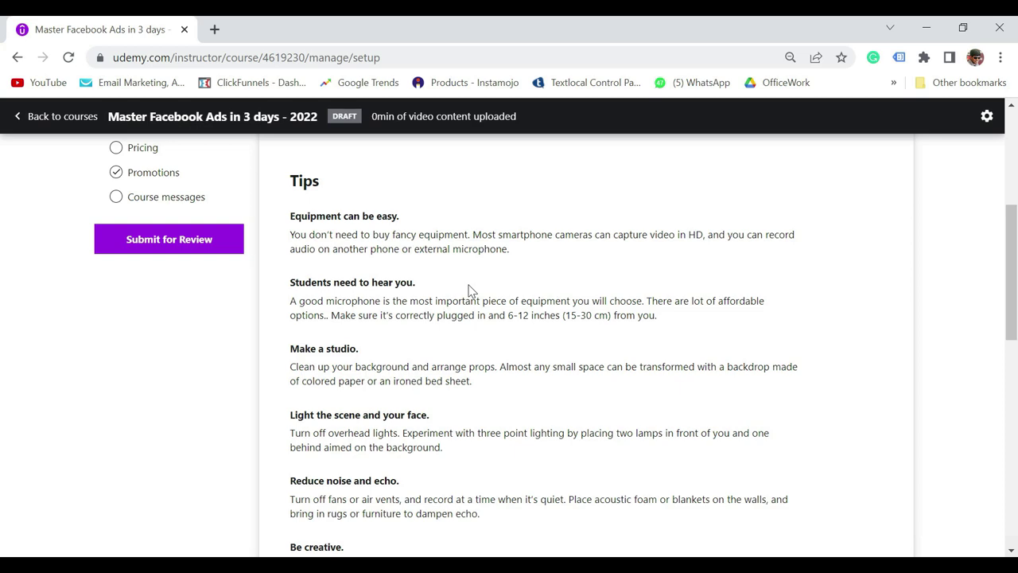
scroll(470, 290, up, 4)
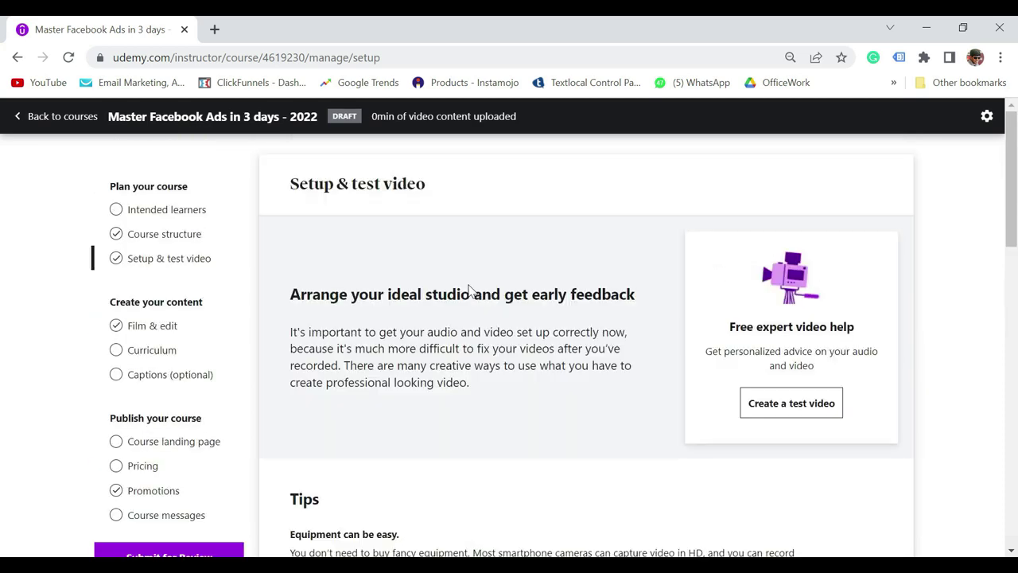
click(182, 326)
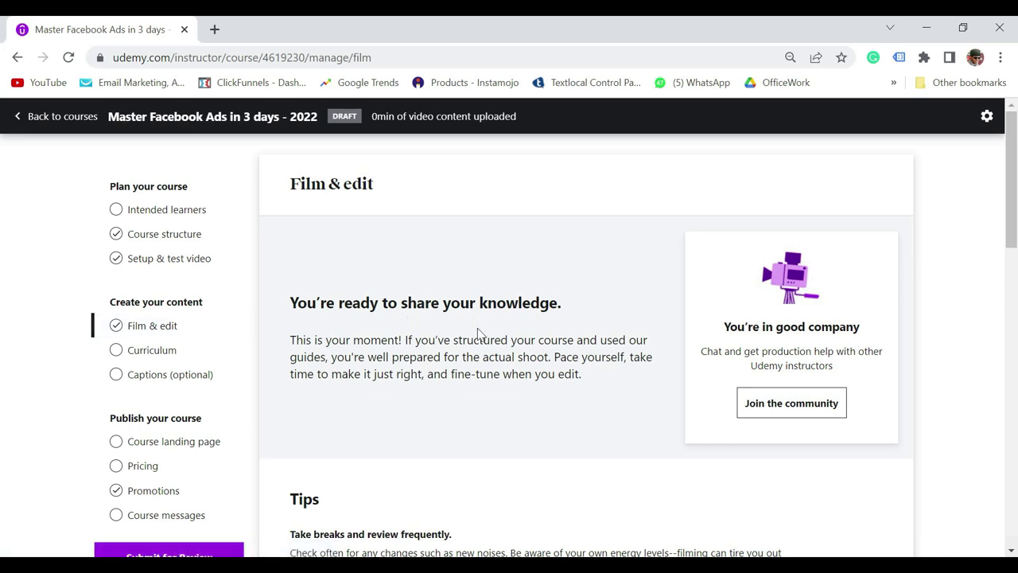
scroll(491, 371, down, 3)
scroll(491, 371, up, 3)
- Examine the Curriculum page's section and lecture layout, and open the optional Captions page
click(180, 358)
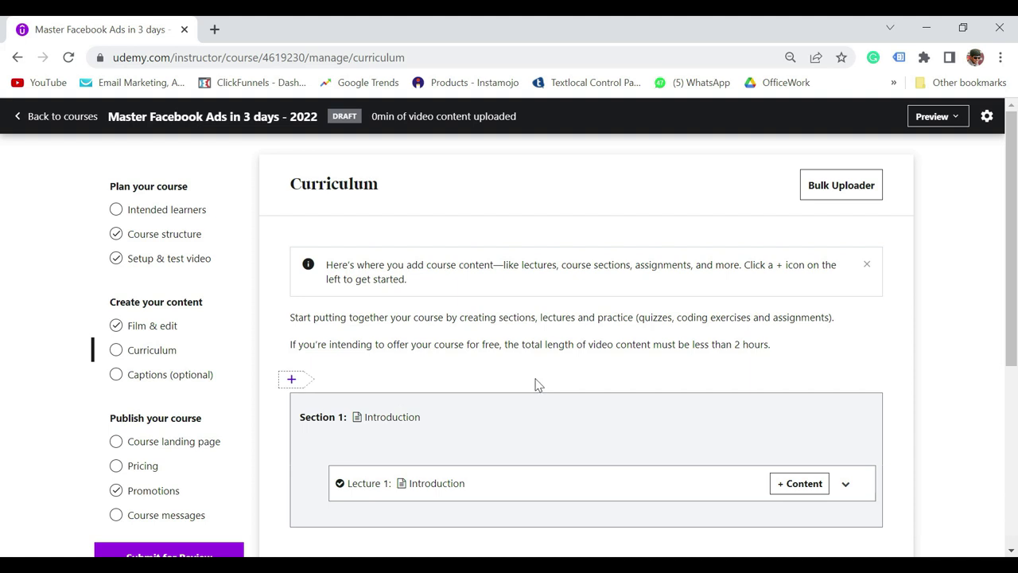
scroll(535, 385, down, 1)
scroll(535, 385, up, 1)
click(156, 378)
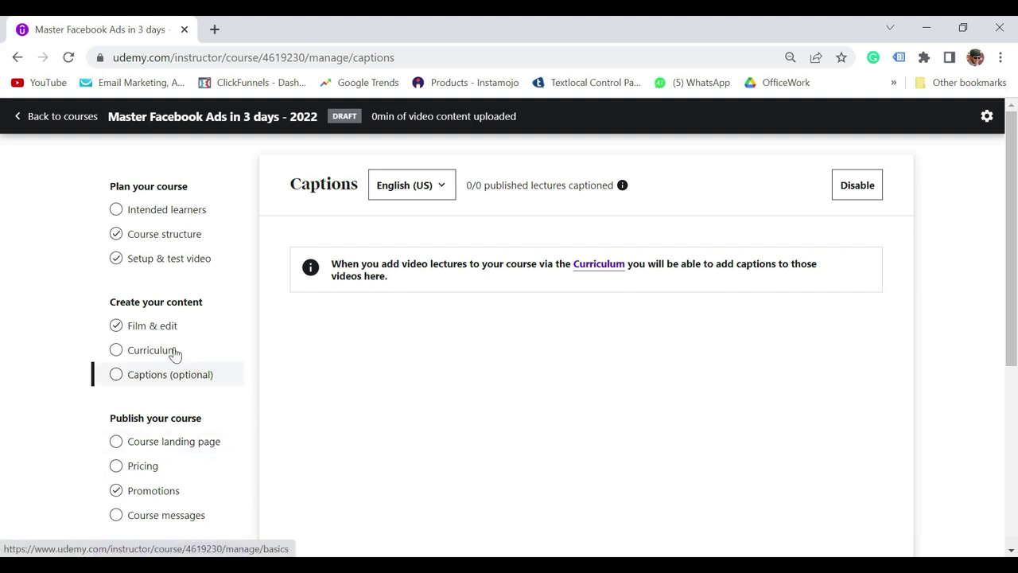
- Examine the Course landing page fields, including subtitle, description, basic info, course image and promotional video
click(184, 443)
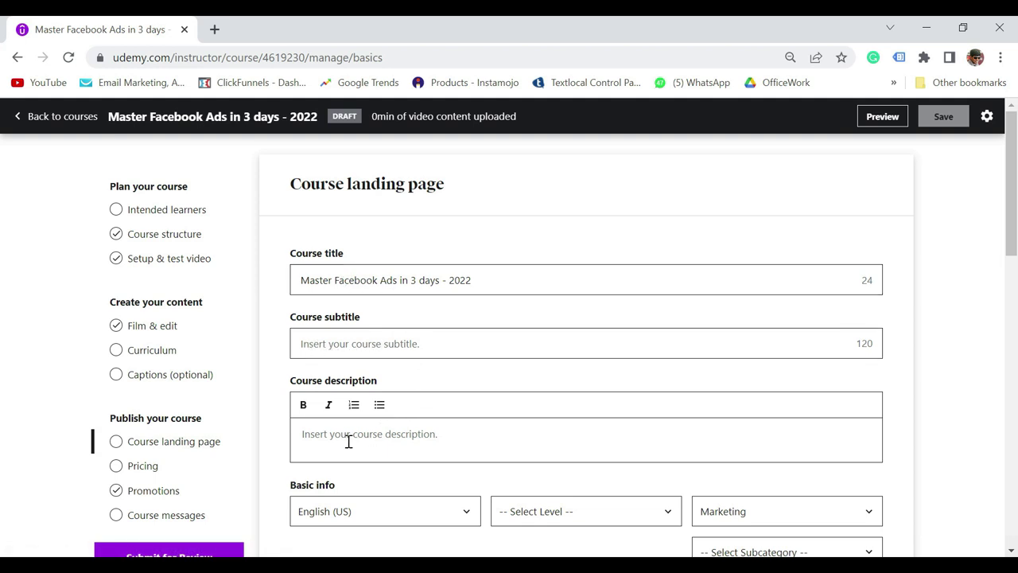
scroll(347, 441, down, 2)
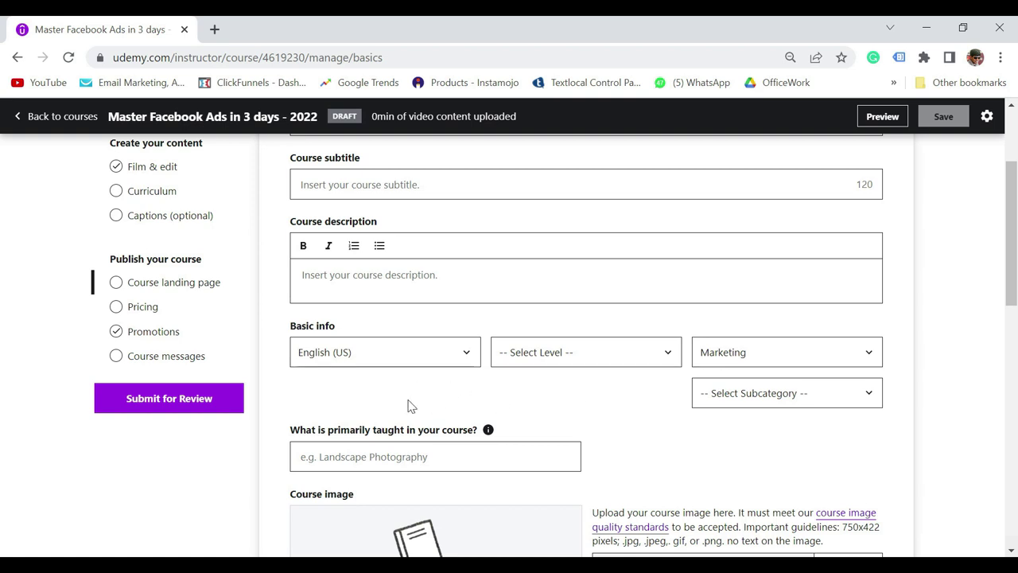
scroll(386, 440, down, 1)
scroll(386, 440, down, 2)
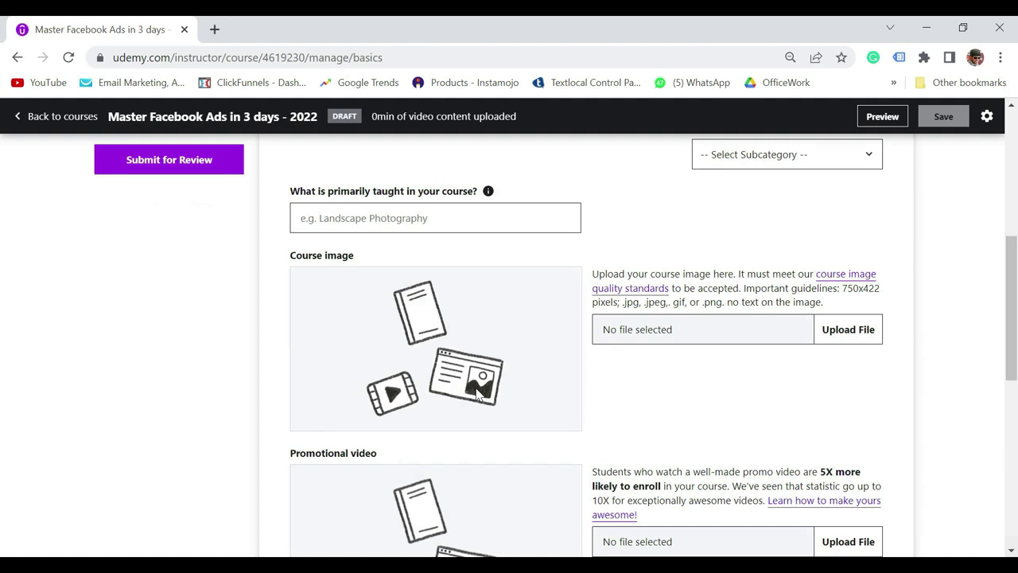
scroll(477, 394, down, 2)
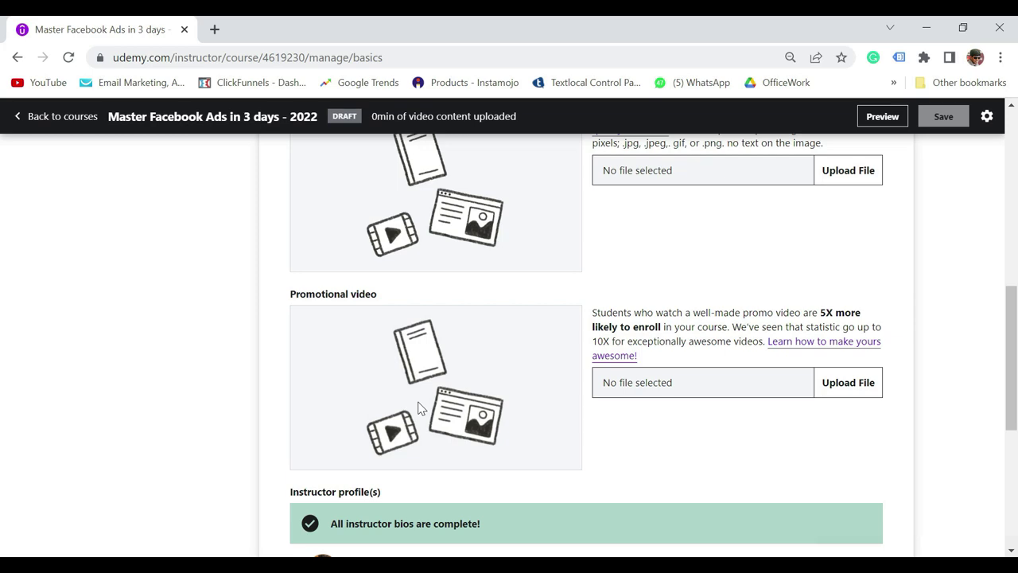
scroll(420, 407, up, 3)
scroll(420, 407, up, 2)
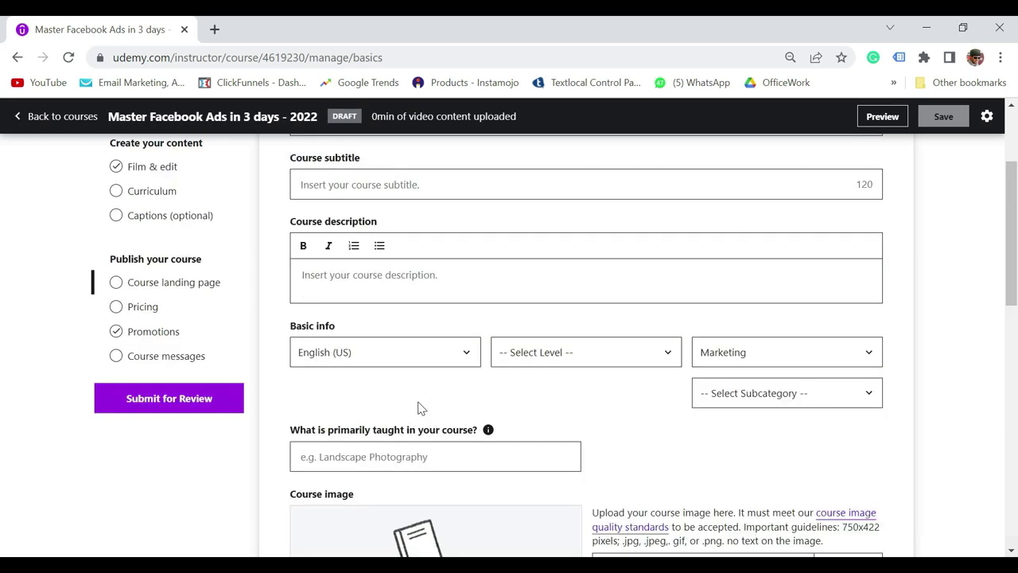
scroll(420, 407, down, 2)
scroll(386, 501, down, 3)
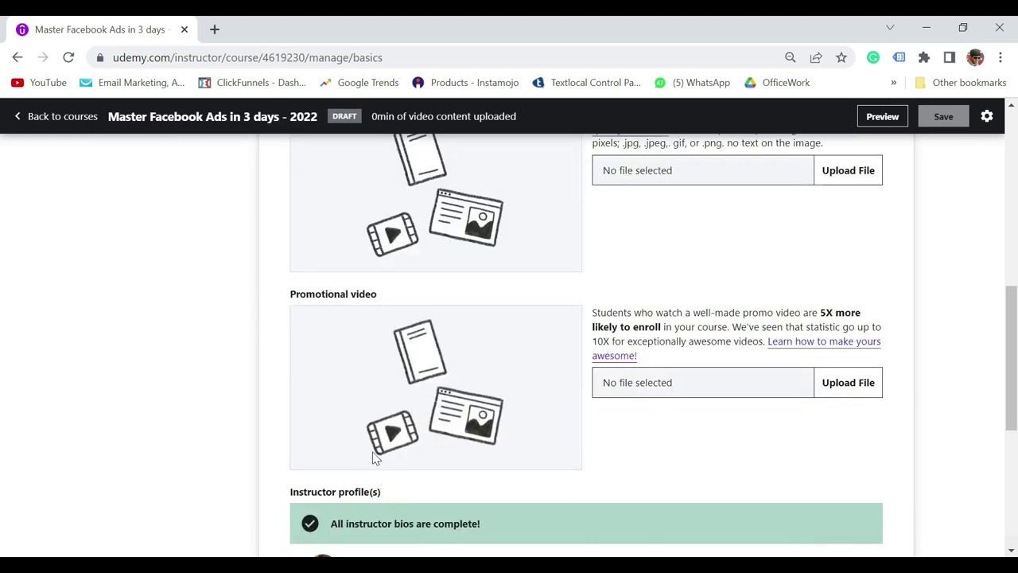
scroll(338, 427, up, 4)
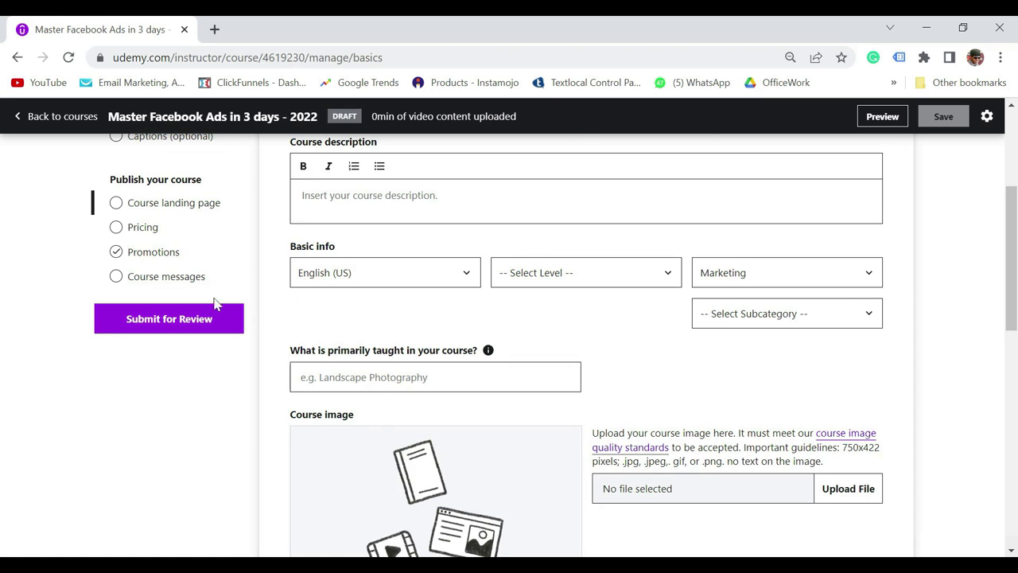
- View the Course messages page and examine the currency and price tier options on the Pricing page
click(162, 278)
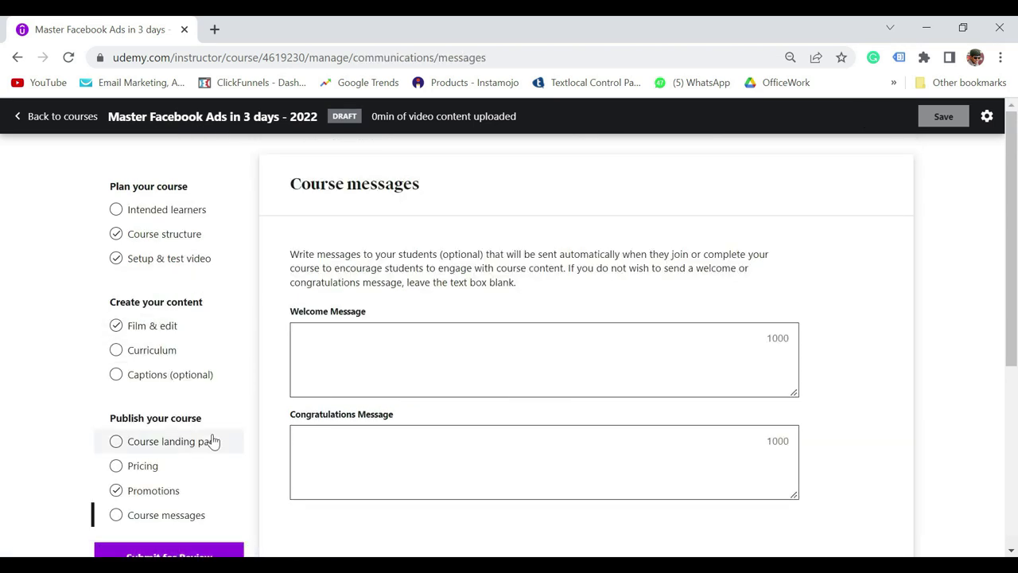
scroll(176, 462, down, 1)
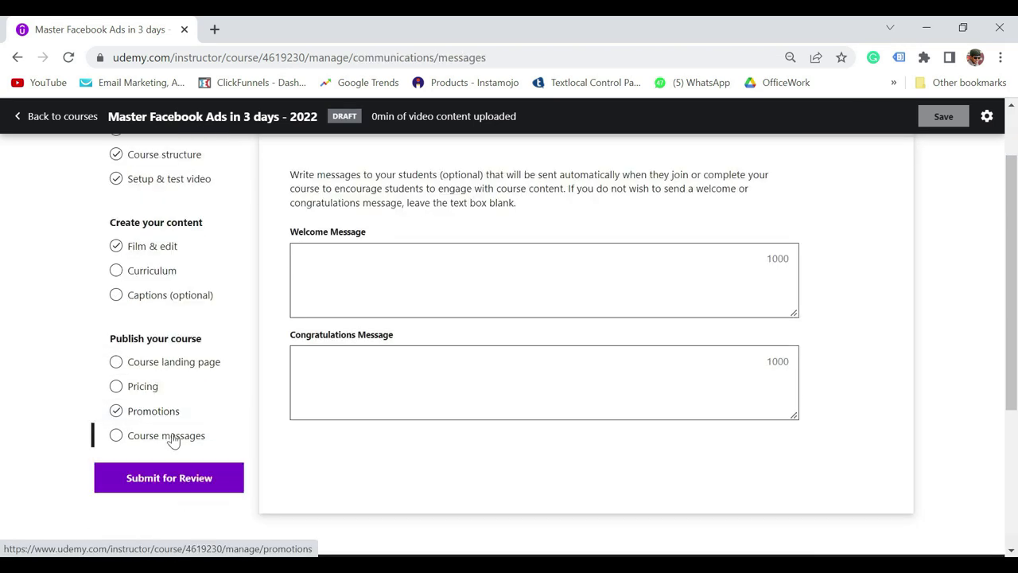
click(152, 390)
scroll(429, 369, down, 1)
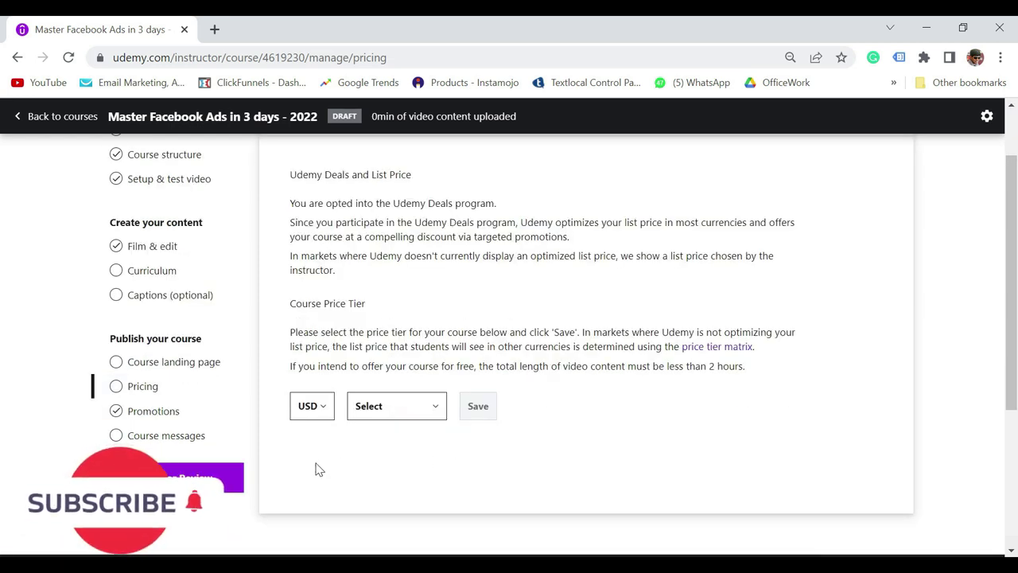
- Open the draft course's Promotions page and examine its referral link and coupon sections
click(160, 418)
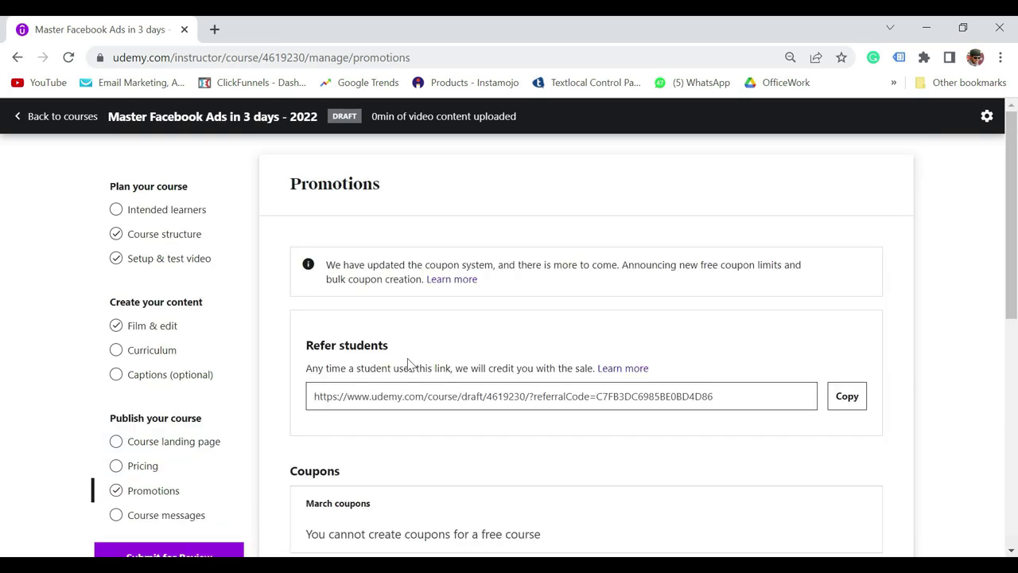
scroll(579, 319, down, 2)
scroll(579, 319, down, 3)
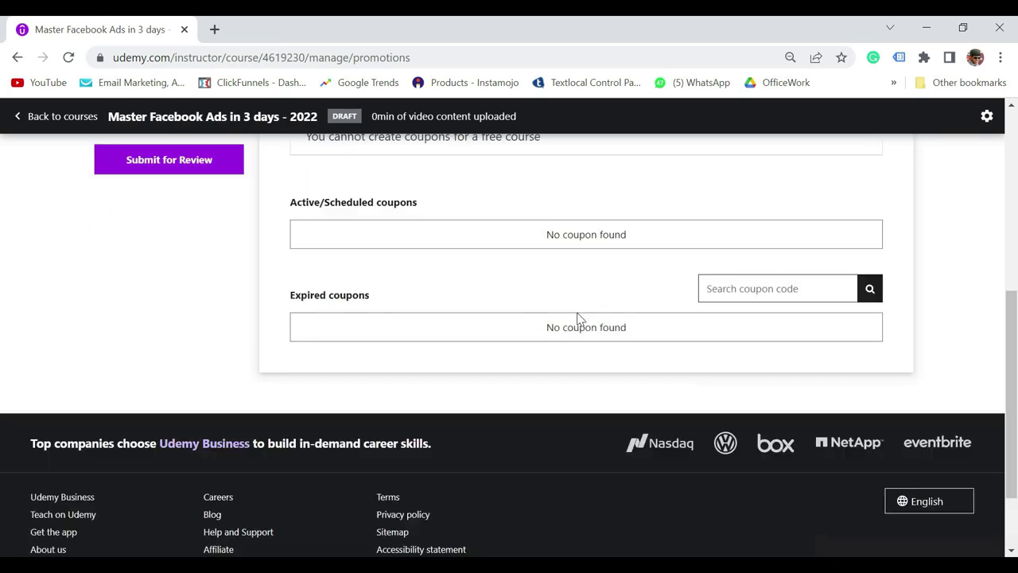
scroll(579, 317, up, 1)
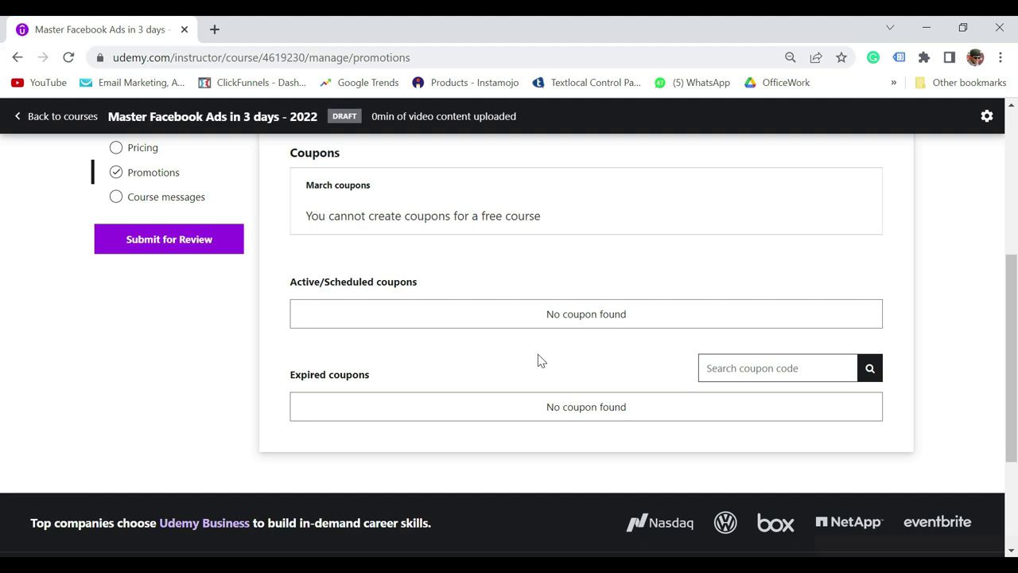
scroll(143, 359, up, 1)
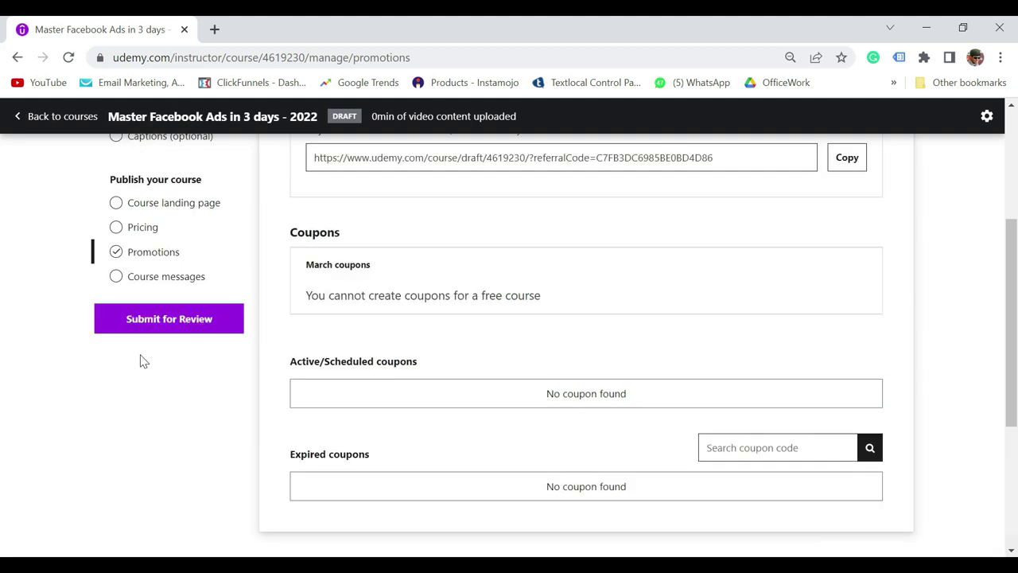
- Return to the Course messages page and look over the welcome and congratulations message fields
click(159, 278)
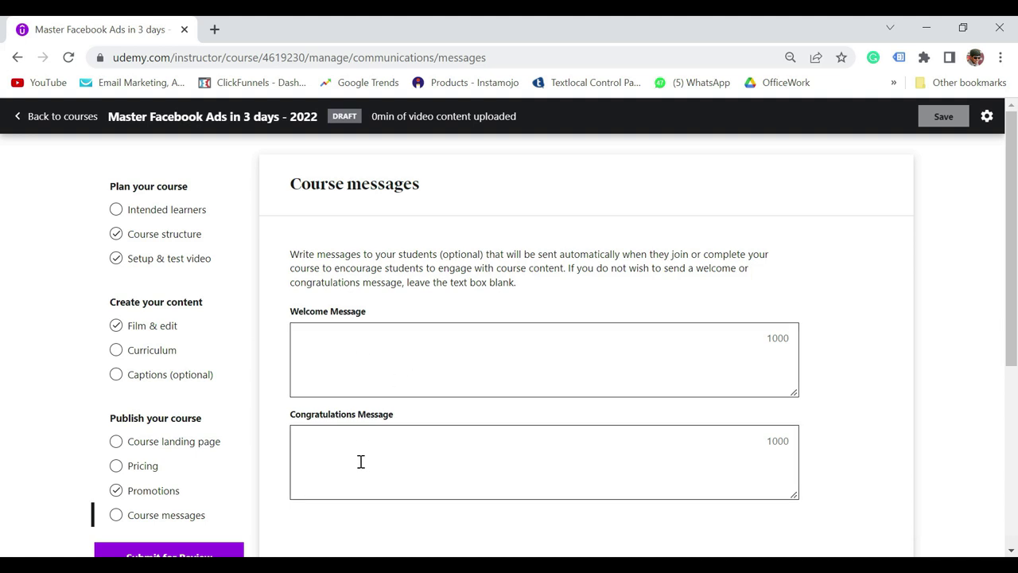
scroll(361, 461, down, 3)
scroll(358, 462, up, 2)
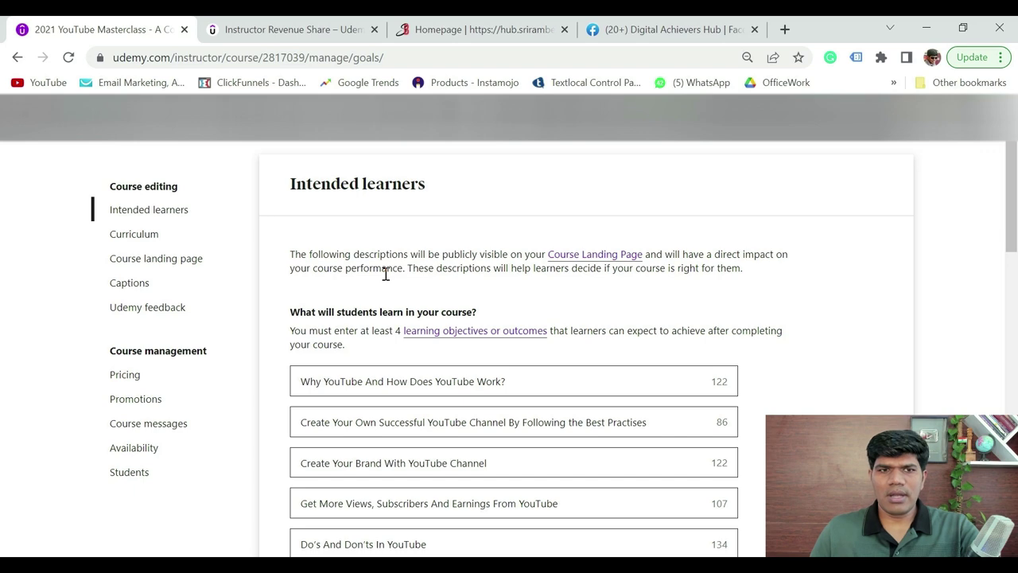
- In the 2021 YouTube Masterclass course, open the Promotions page and look through its coupon section and expired coupons
scroll(385, 273, down, 2)
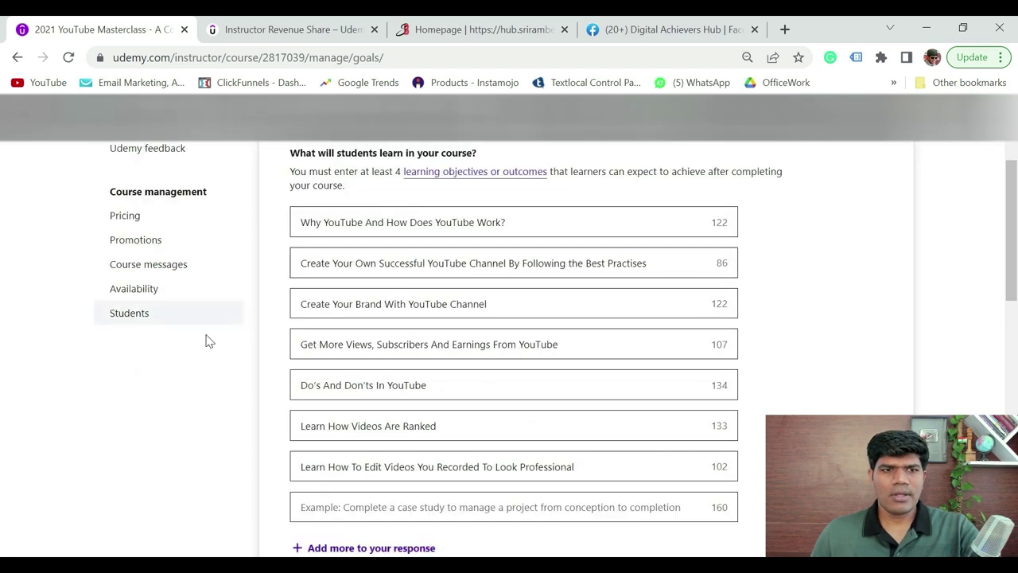
click(154, 245)
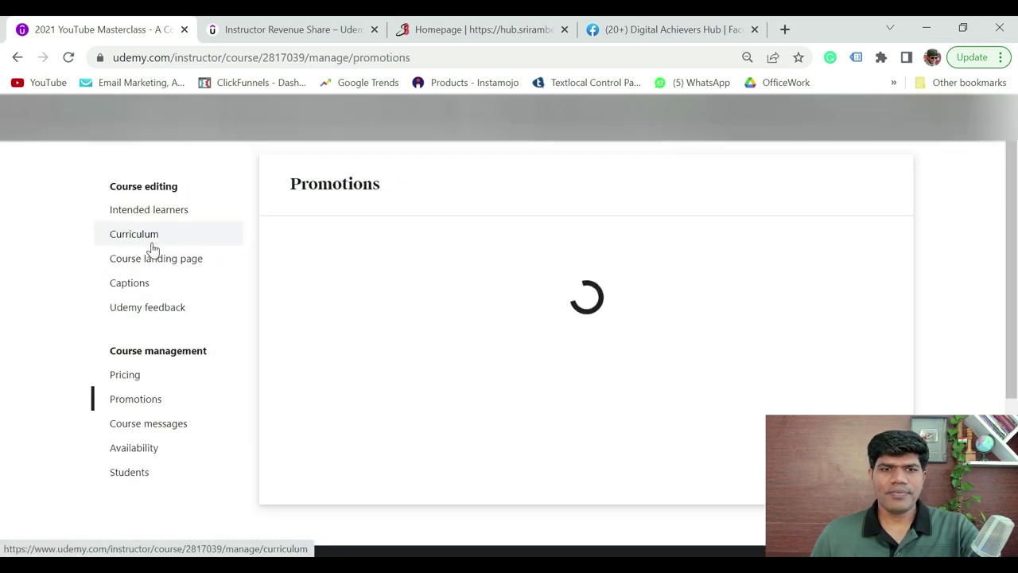
scroll(563, 302, down, 3)
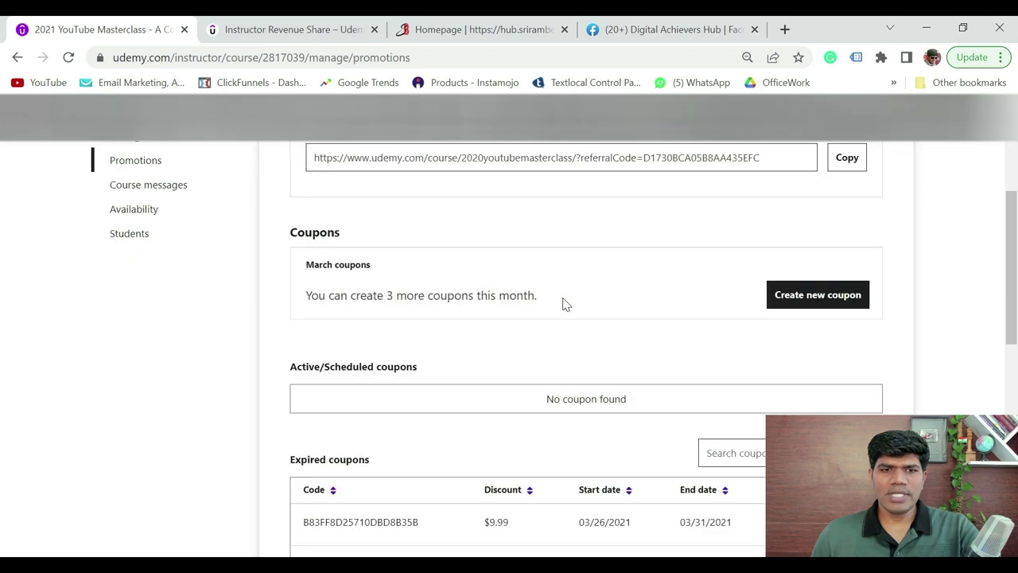
scroll(563, 302, down, 1)
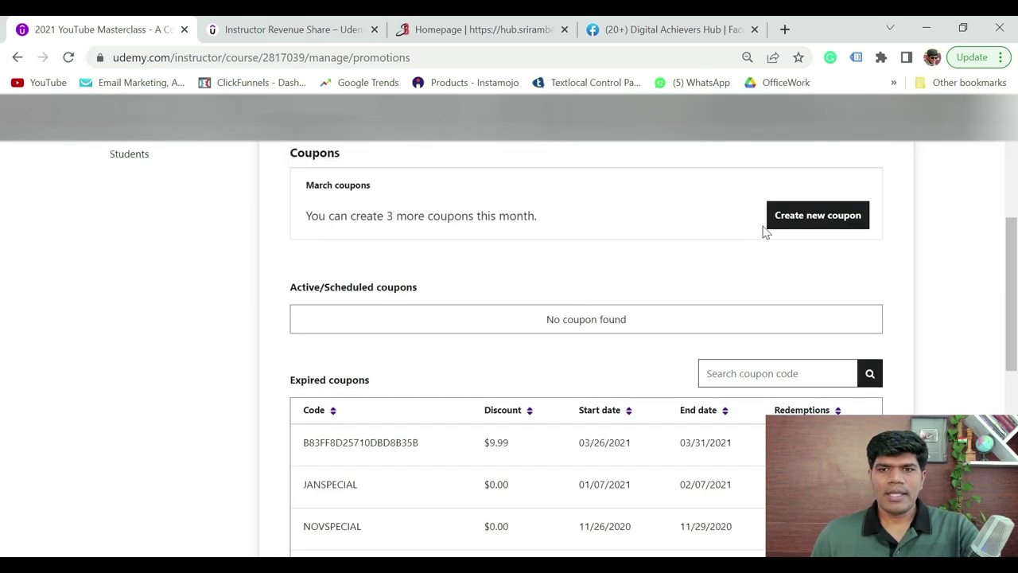
- Start a new coupon with the Free: Targeted type and examine its start date, end date and coupon code fields
click(806, 223)
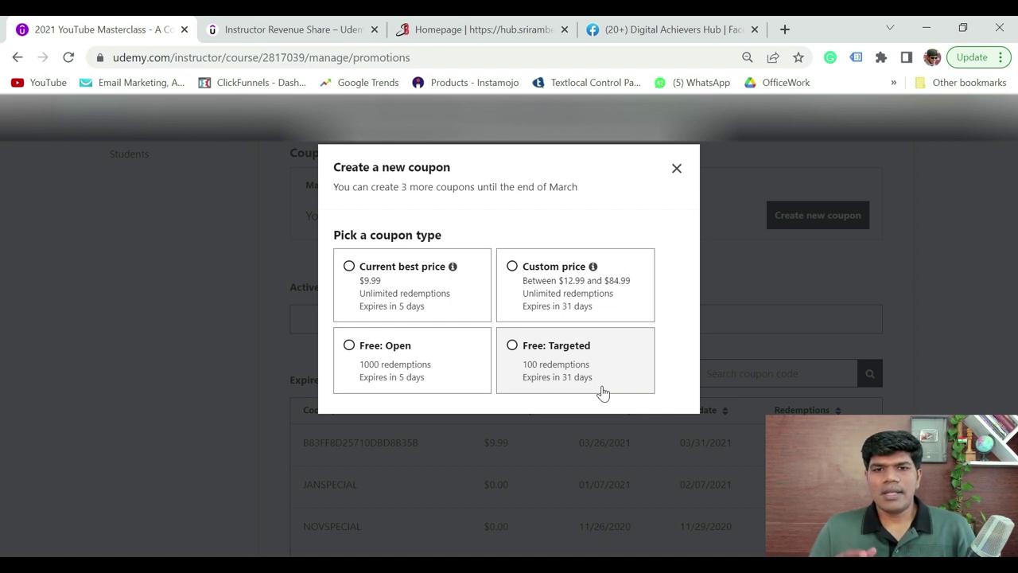
click(514, 347)
scroll(541, 430, down, 1)
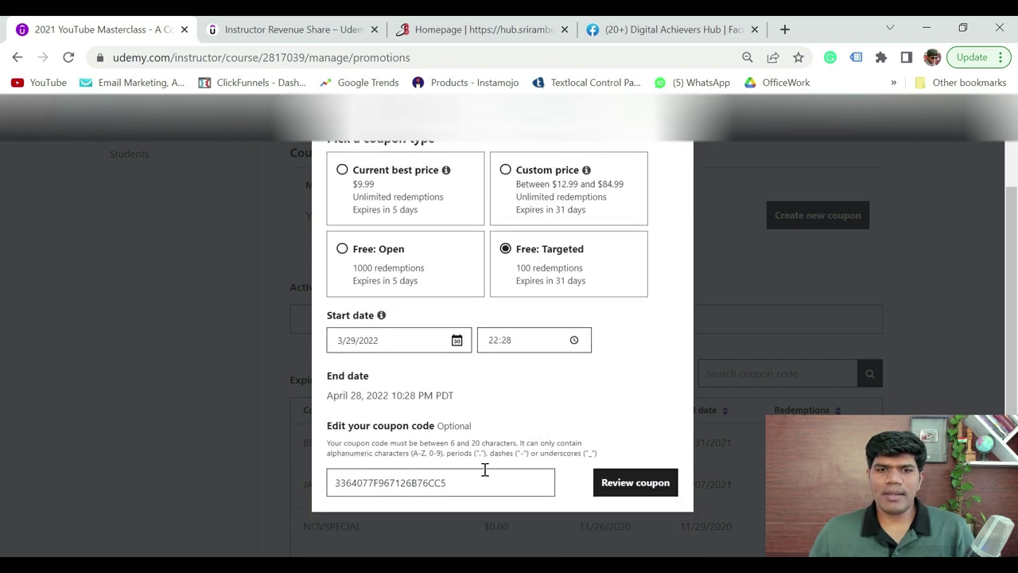
scroll(485, 470, up, 1)
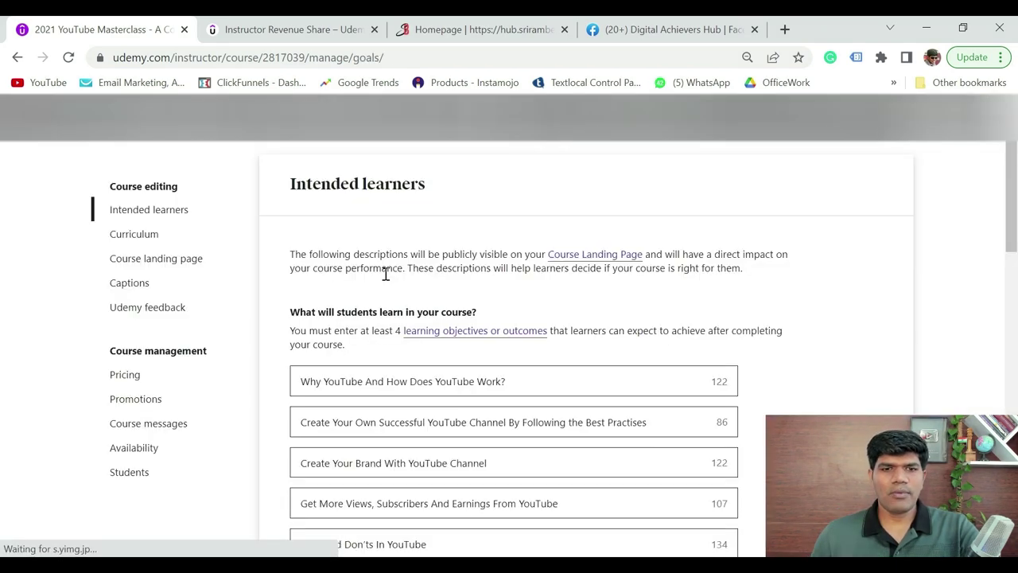
- Look over the YouTube Masterclass course's learning objectives, and open its Promotions page to review the active and expired coupons
scroll(386, 273, down, 1)
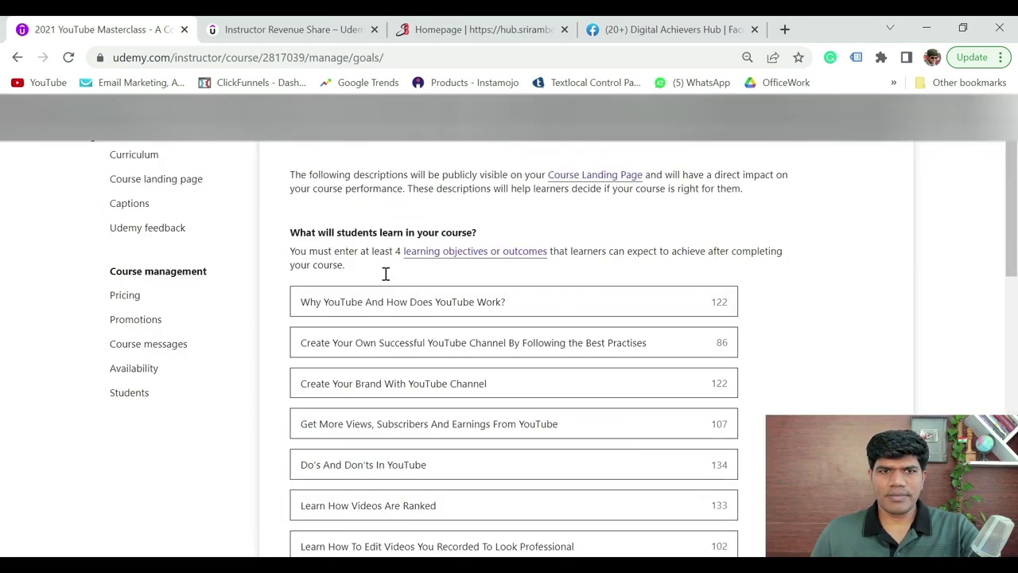
scroll(386, 273, down, 1)
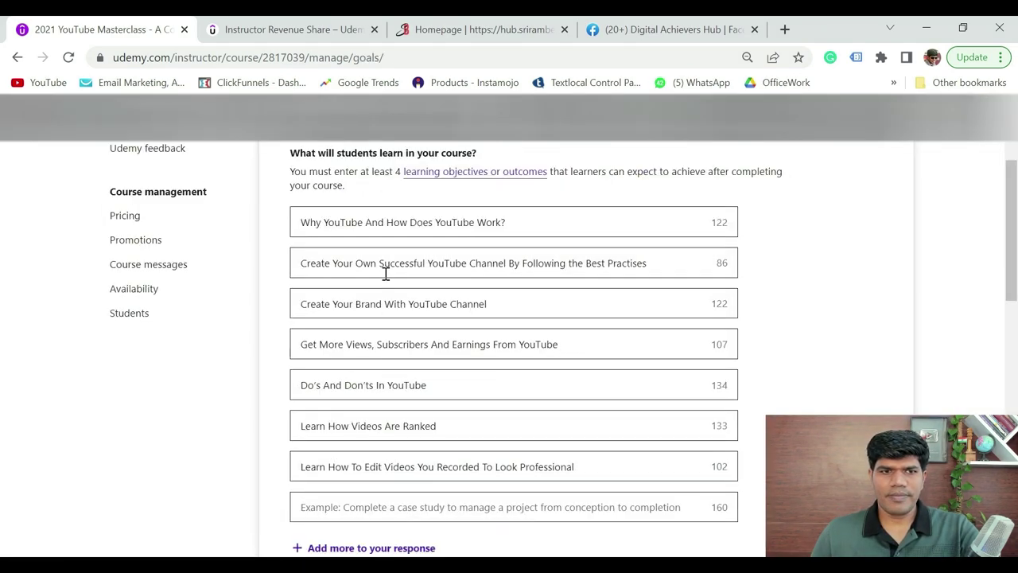
click(153, 249)
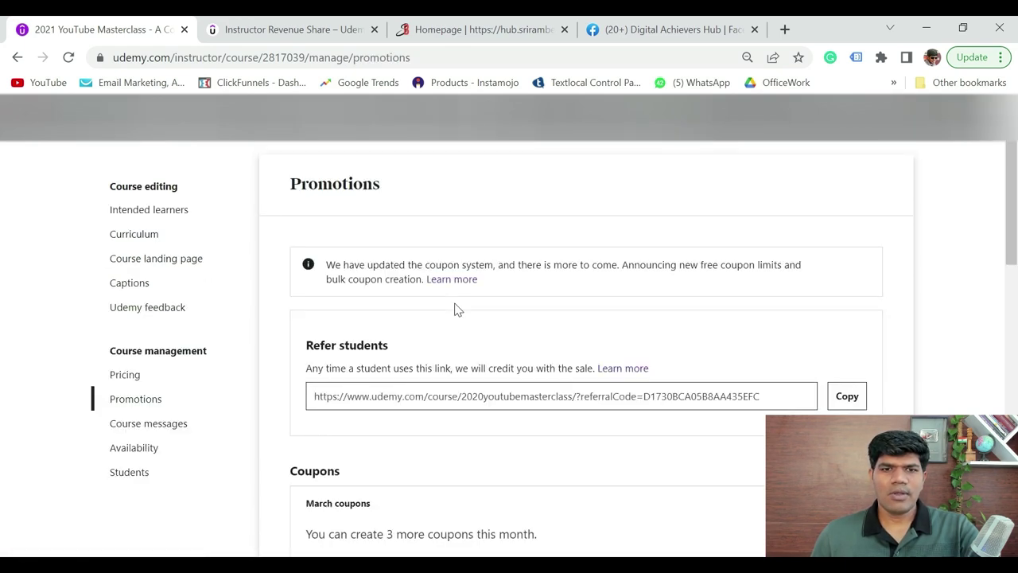
scroll(565, 304, down, 3)
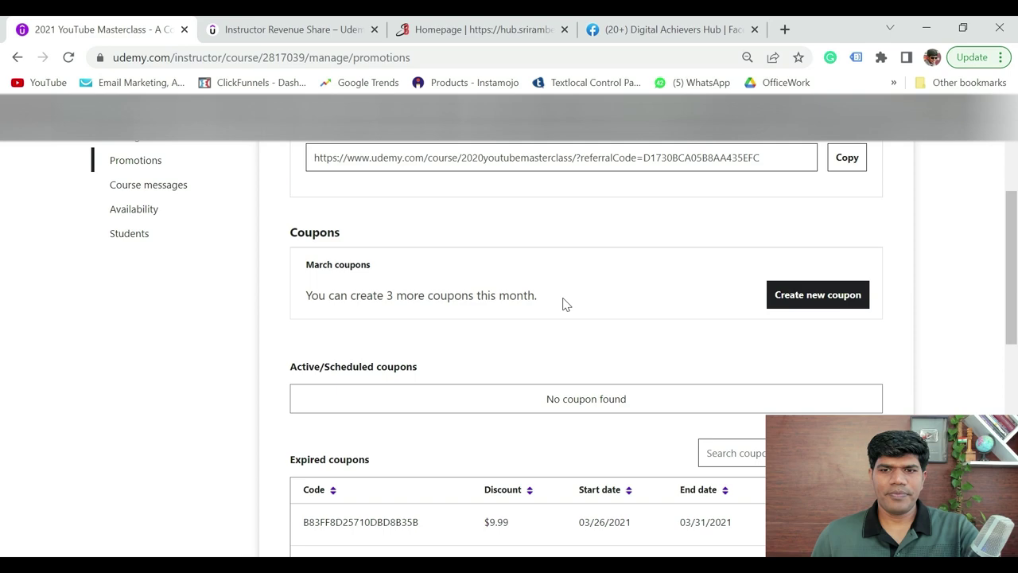
scroll(564, 304, down, 1)
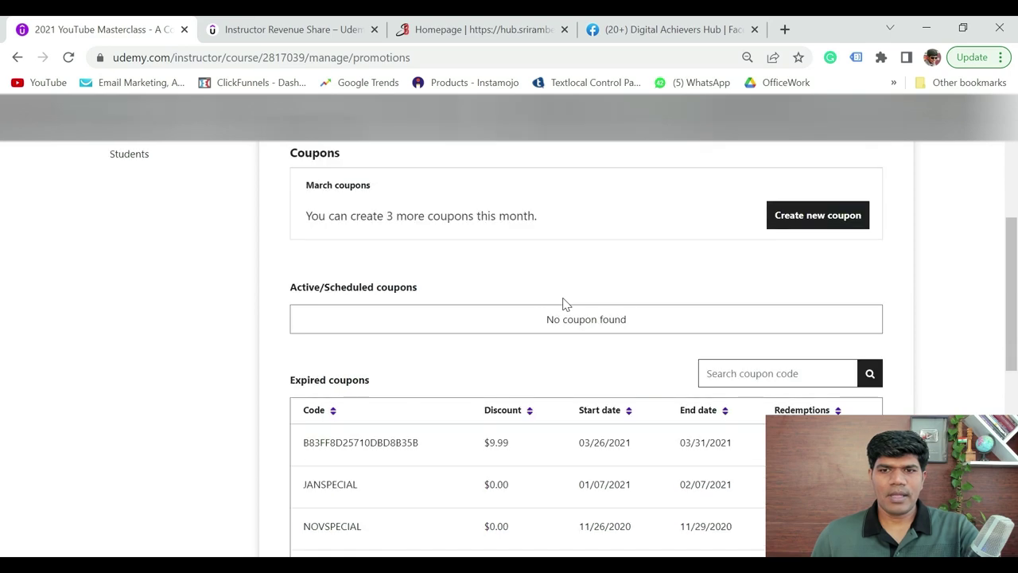
- Begin creating a coupon, choose the Free: Targeted type, and review its date and coupon code settings
click(806, 225)
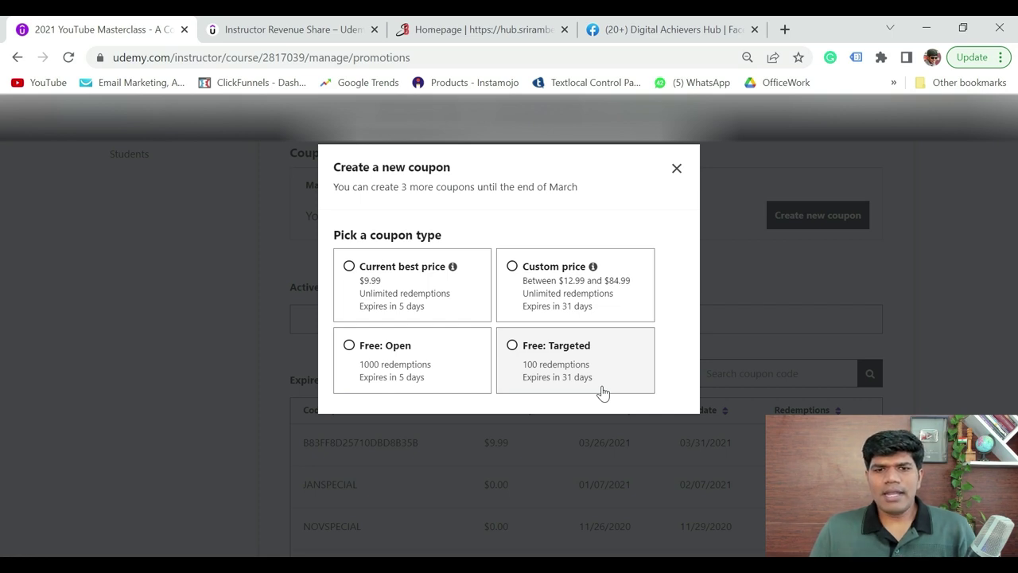
click(513, 345)
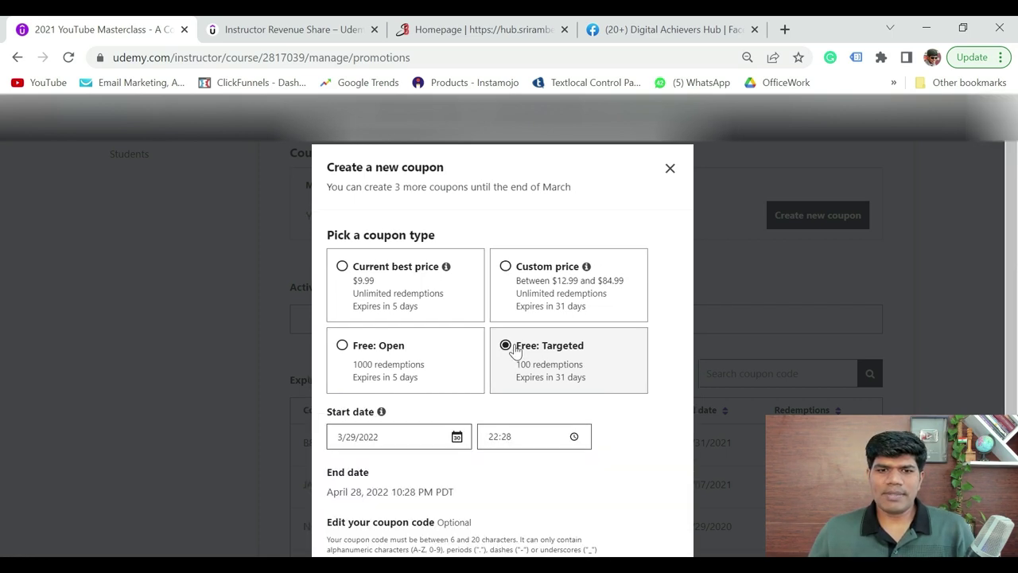
scroll(541, 442, down, 2)
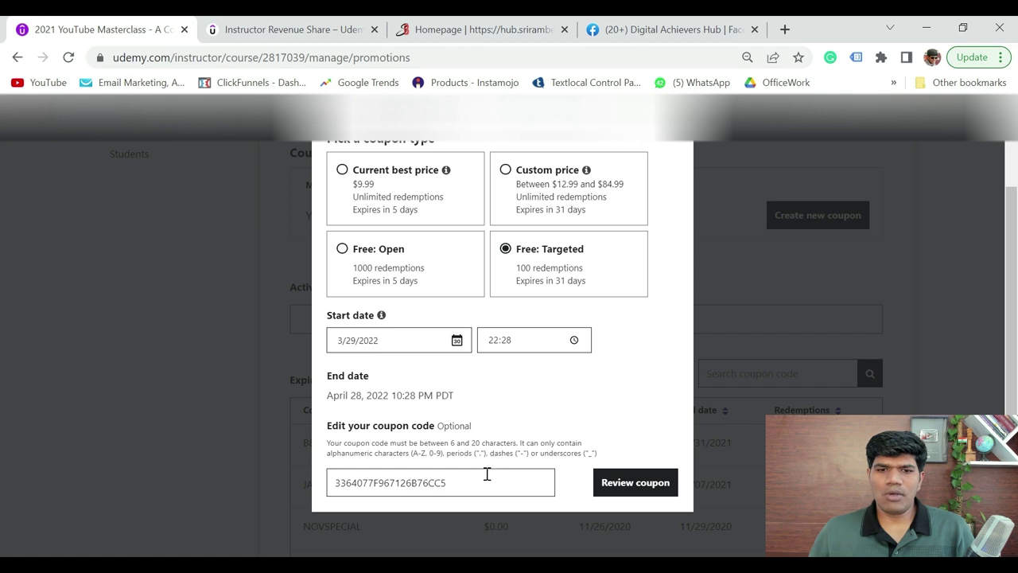
scroll(484, 469, up, 1)
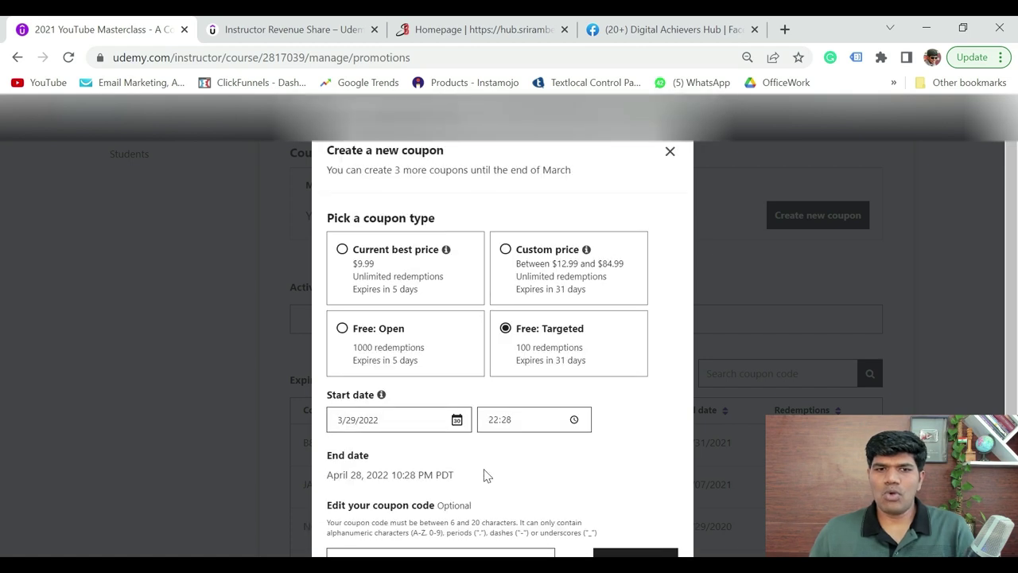